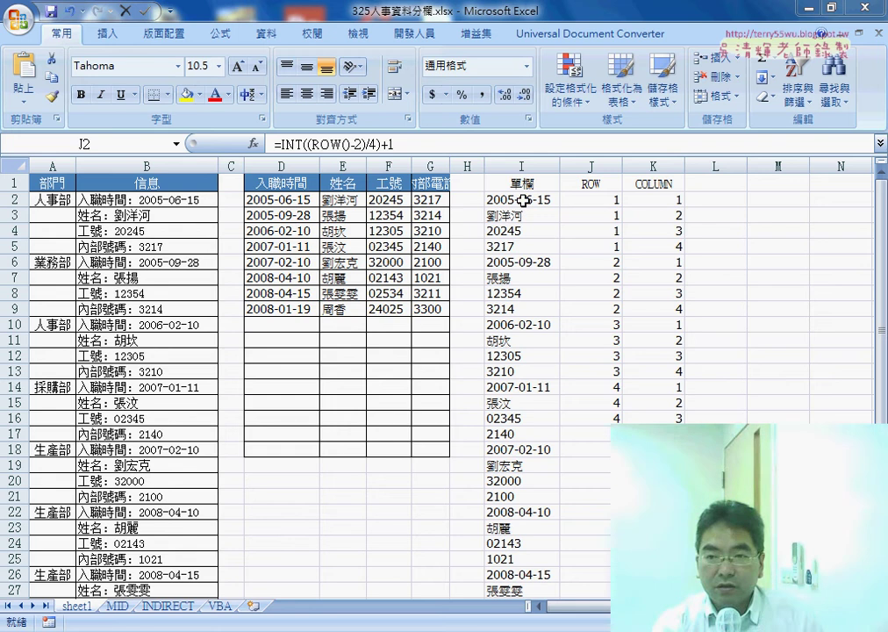
Inspect the INDEX formula in I2 and its ROW and COLUMN helper formulas in J2 and K2
{"action": "left_click", "coordinate": [520, 200]}
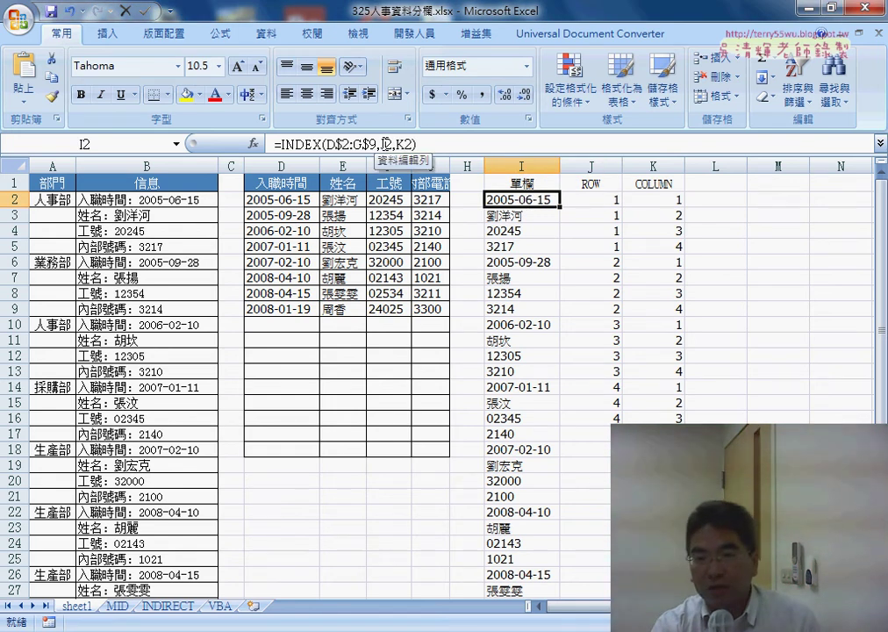
{"action": "left_click", "coordinate": [572, 200]}
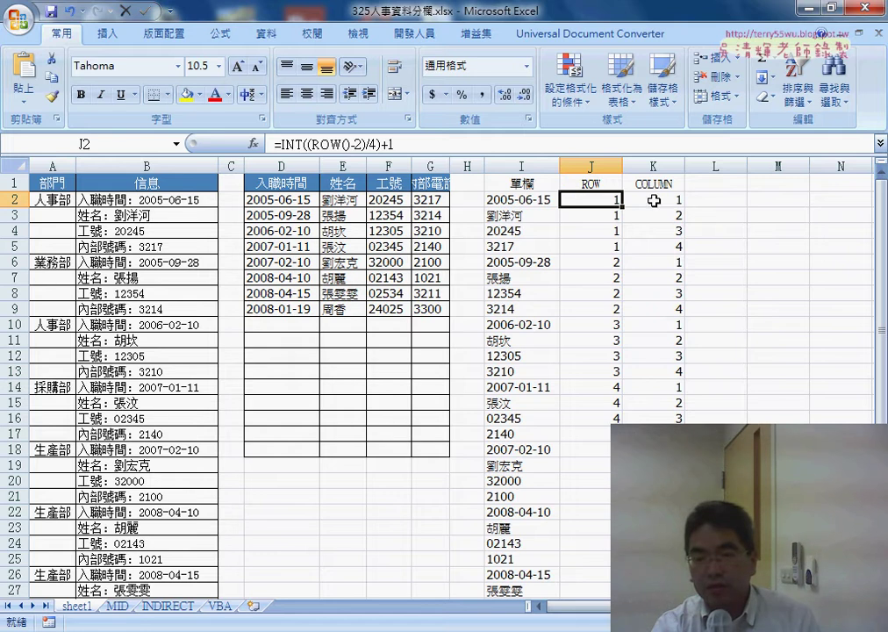
{"action": "left_click", "coordinate": [519, 201]}
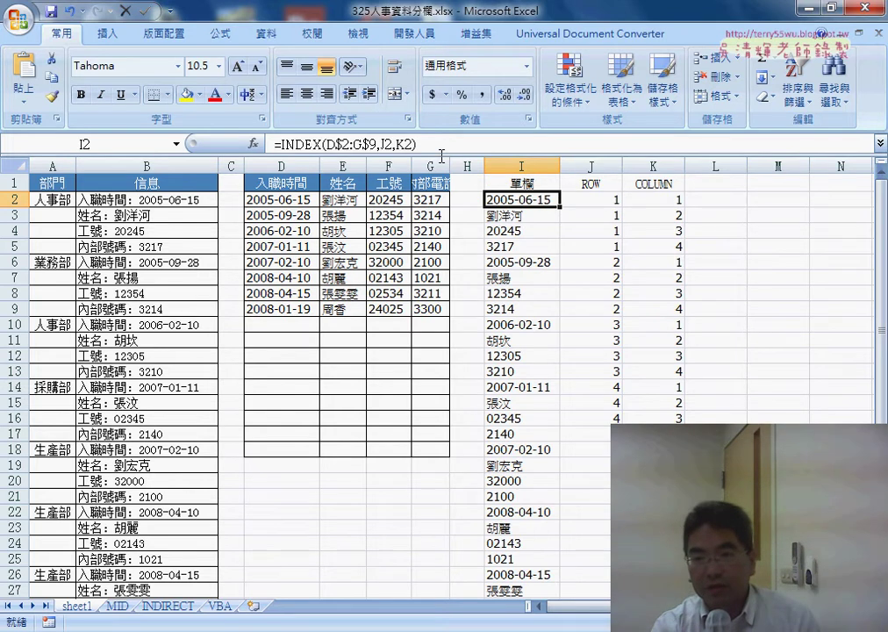
{"action": "left_click", "coordinate": [656, 201]}
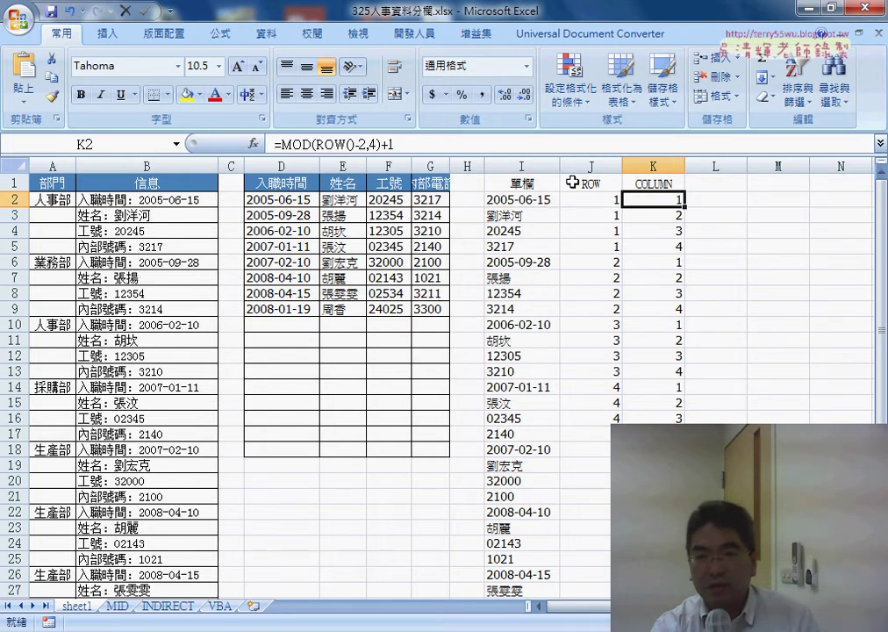
{"action": "left_click", "coordinate": [544, 201]}
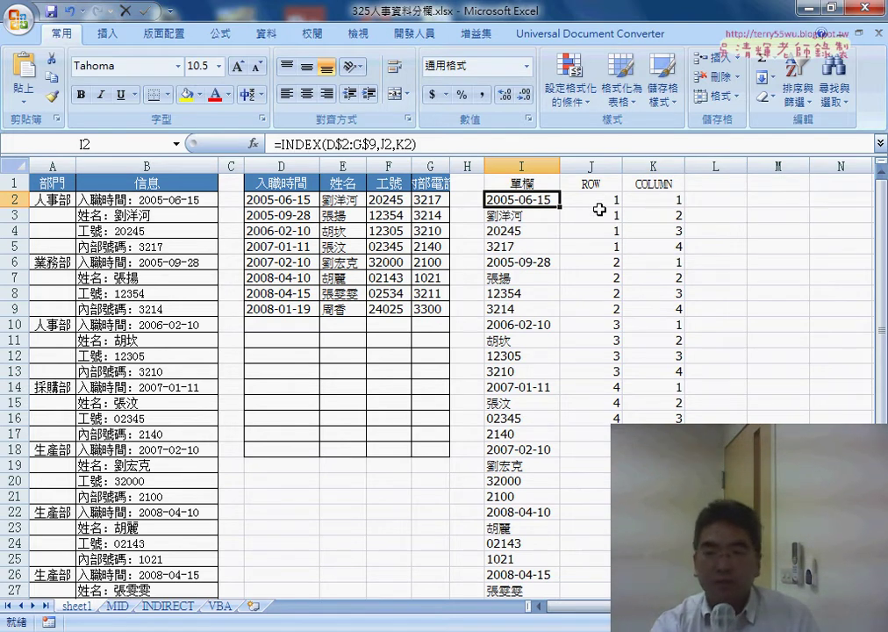
{"action": "left_click", "coordinate": [588, 165]}
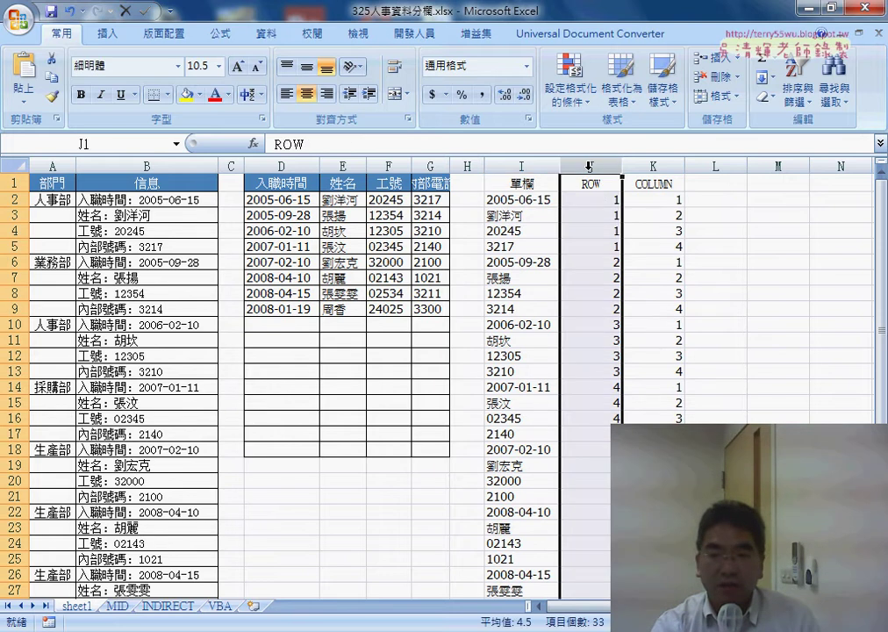
{"action": "left_click", "coordinate": [649, 165]}
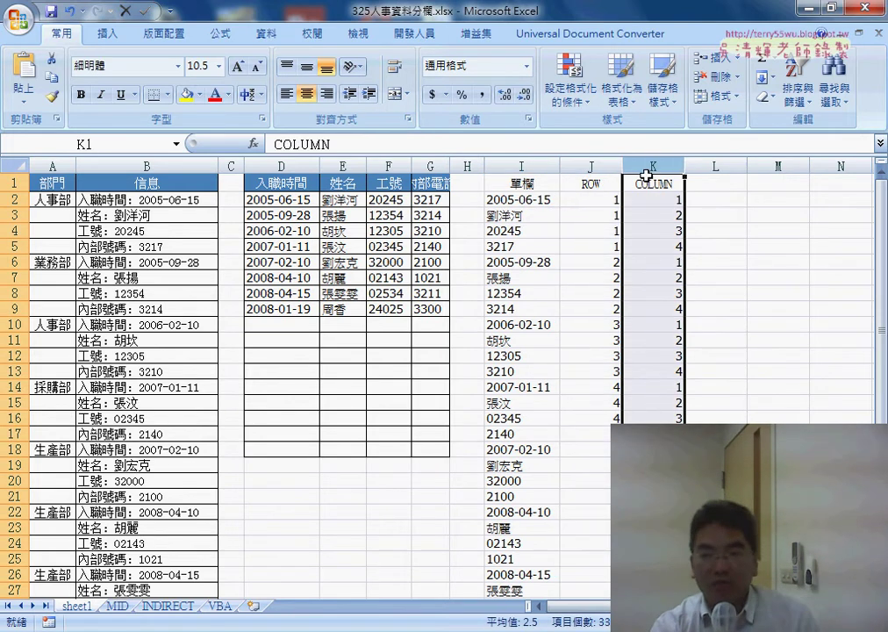
{"action": "left_click", "coordinate": [515, 202]}
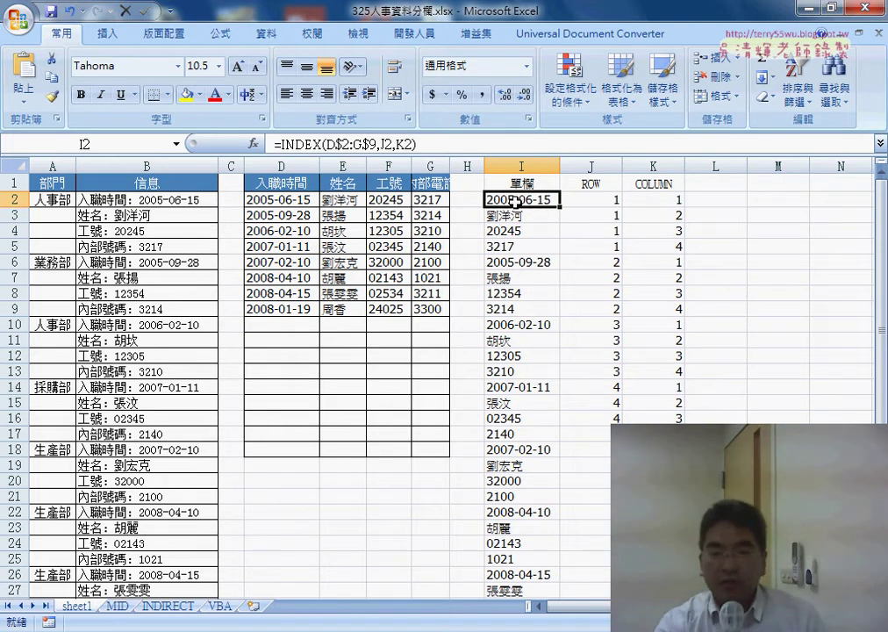
On the INDIRECT sheet, start an INDIRECT function in I2 from the lookup and reference category
{"action": "left_click", "coordinate": [168, 607]}
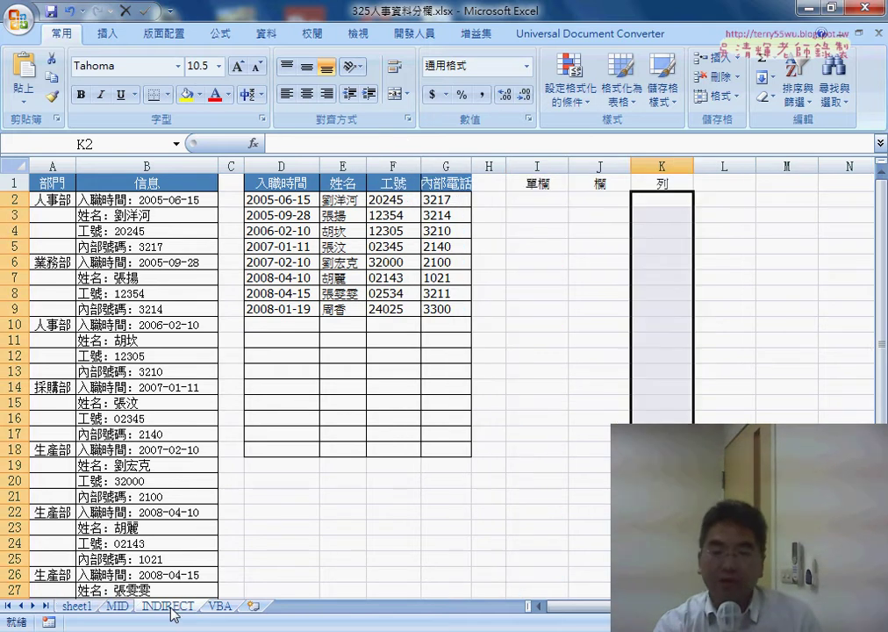
{"action": "left_click", "coordinate": [87, 606]}
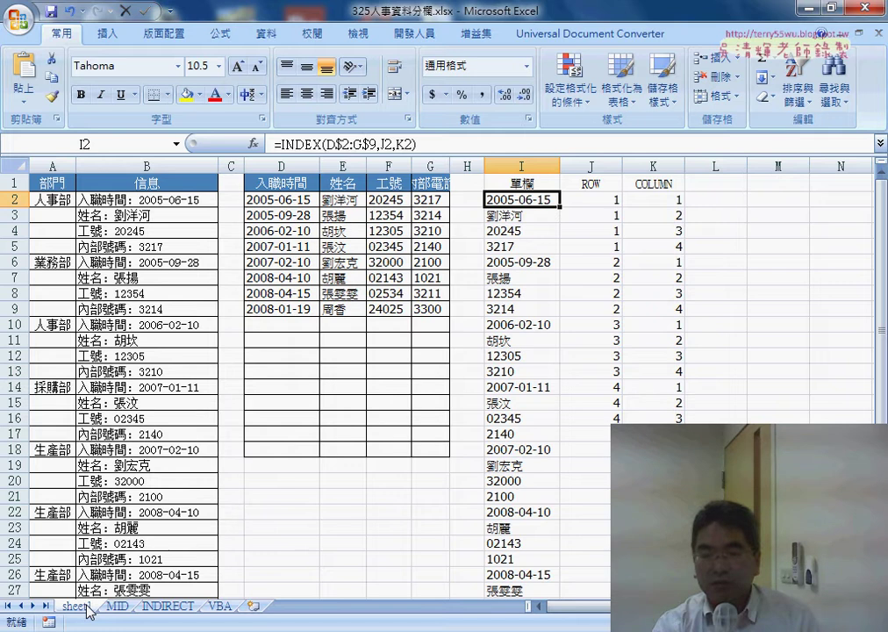
{"action": "left_click", "coordinate": [172, 610]}
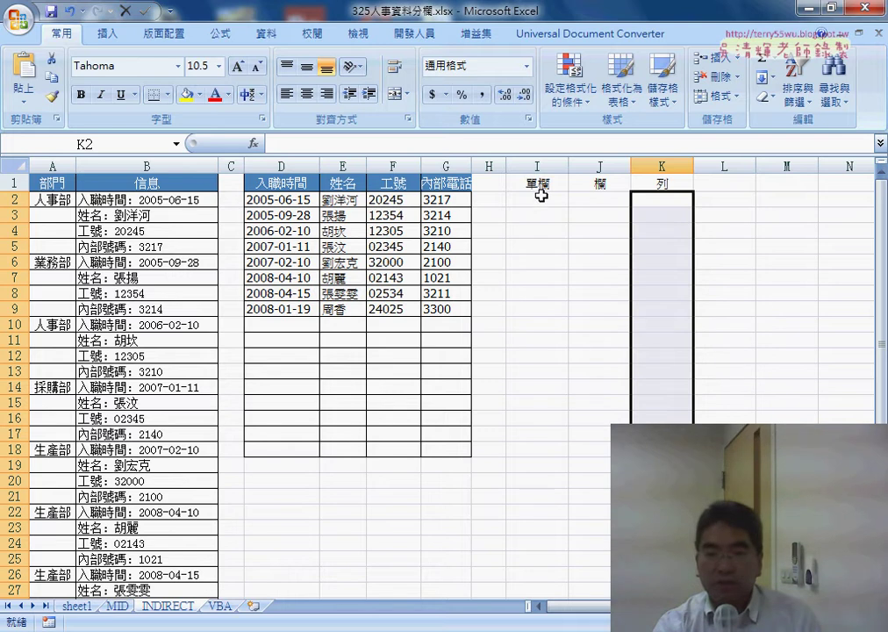
{"action": "left_click", "coordinate": [541, 200]}
{"action": "left_click", "coordinate": [252, 143]}
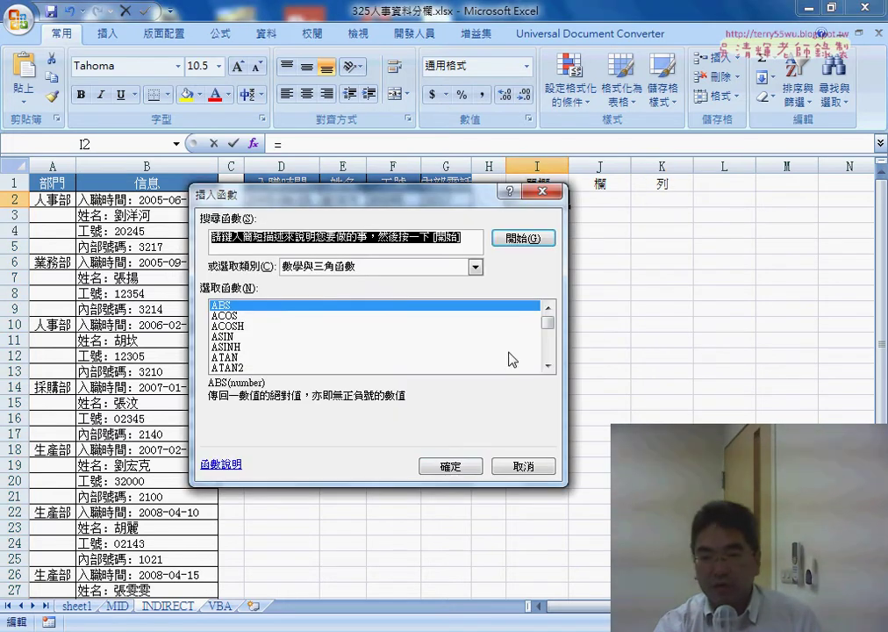
{"action": "left_click", "coordinate": [475, 266]}
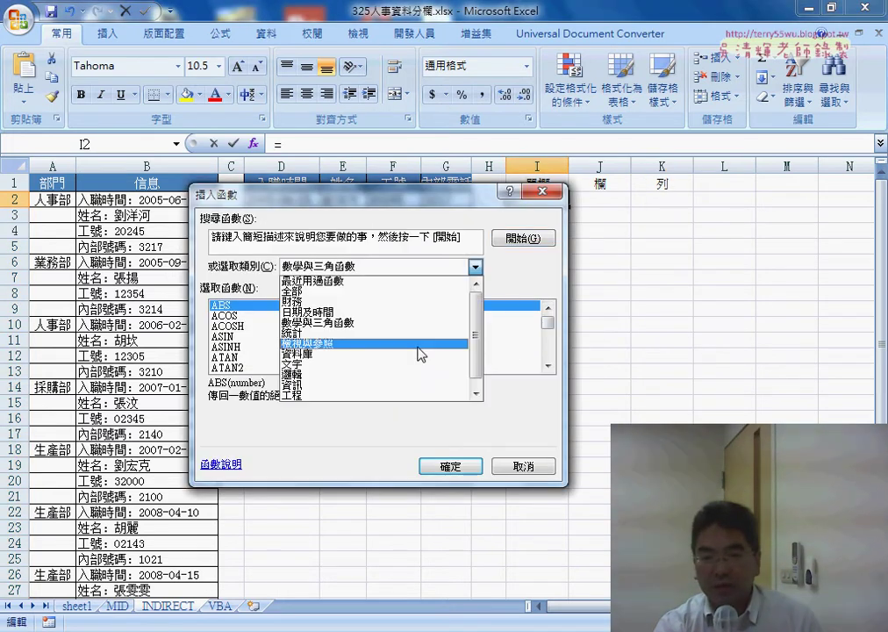
{"action": "left_click", "coordinate": [420, 343]}
{"action": "left_click", "coordinate": [548, 342]}
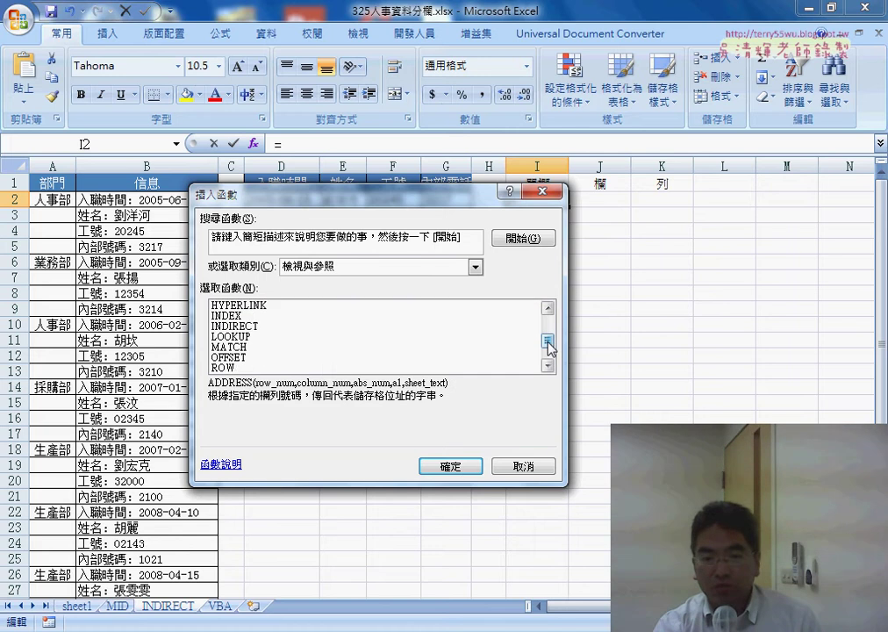
{"action": "double_click", "coordinate": [280, 327]}
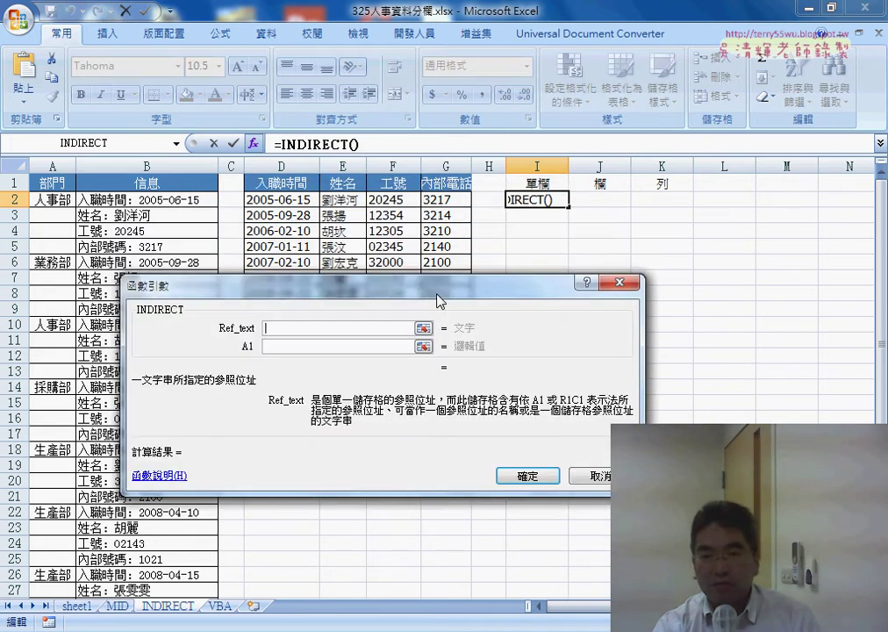
Try =INDIRECT("D2") in I2 with D2 quoted as Ref_text, then cancel the formula
{"action": "left_click_drag", "start_coordinate": [437, 295], "coordinate": [452, 351]}
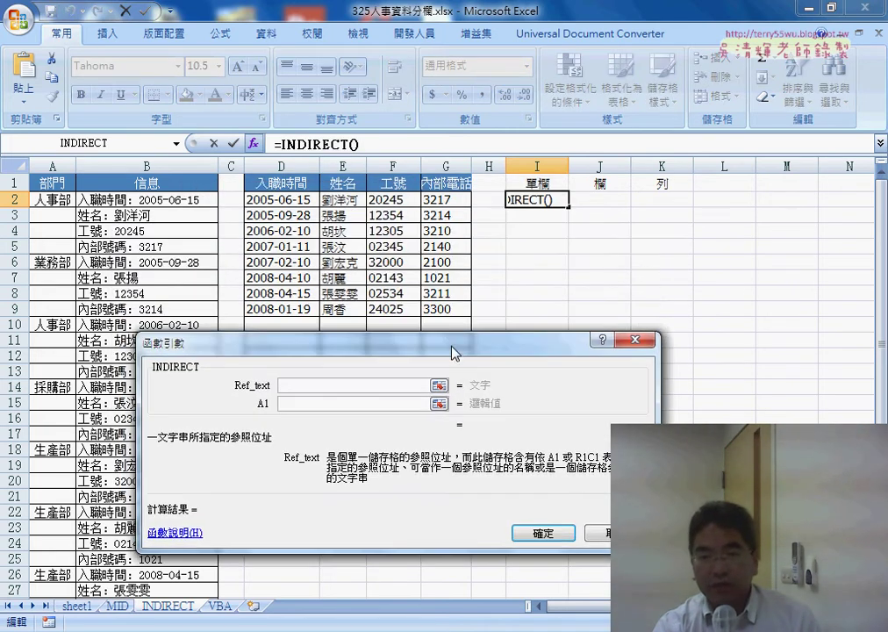
{"action": "left_click", "coordinate": [303, 200]}
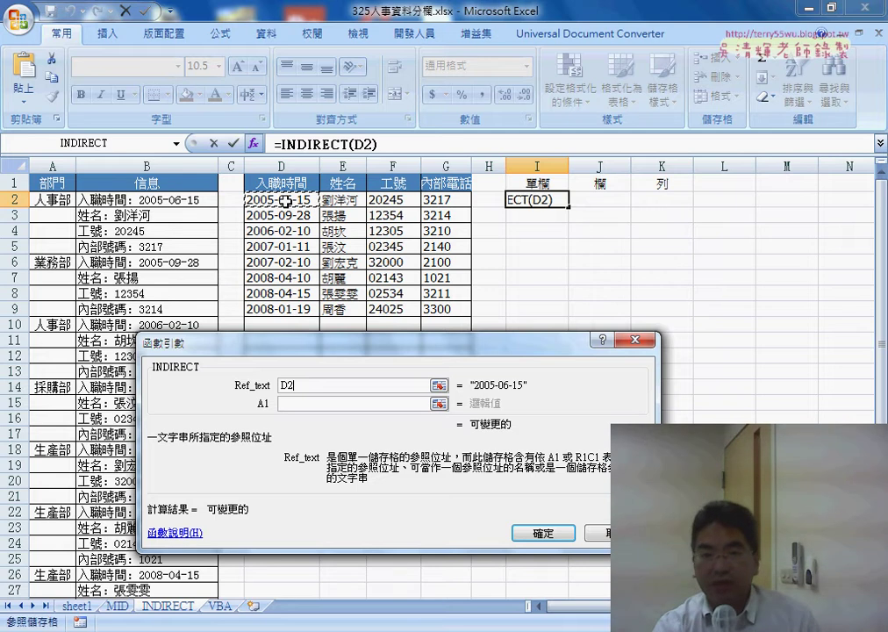
{"action": "left_click", "coordinate": [282, 384]}
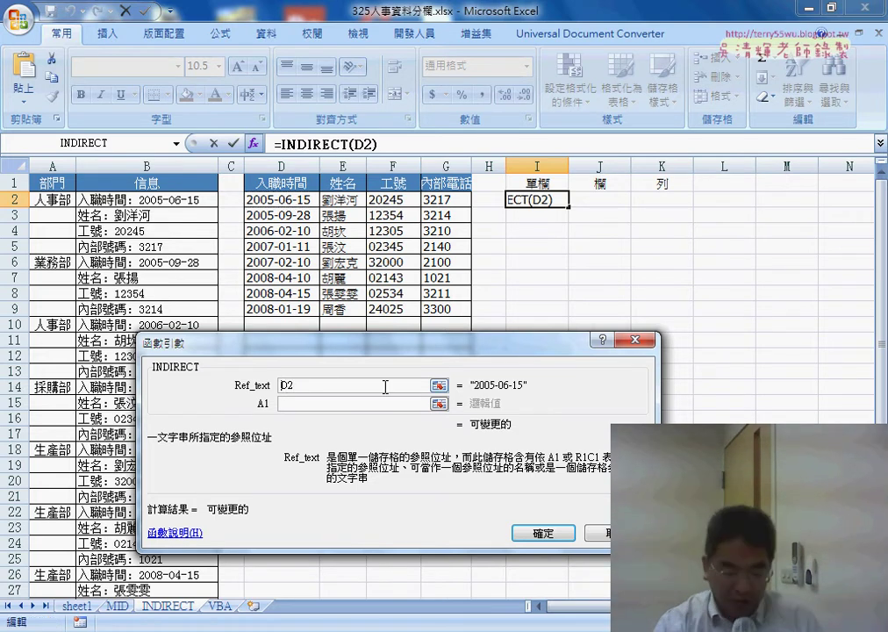
{"action": "type", "text": "\""}
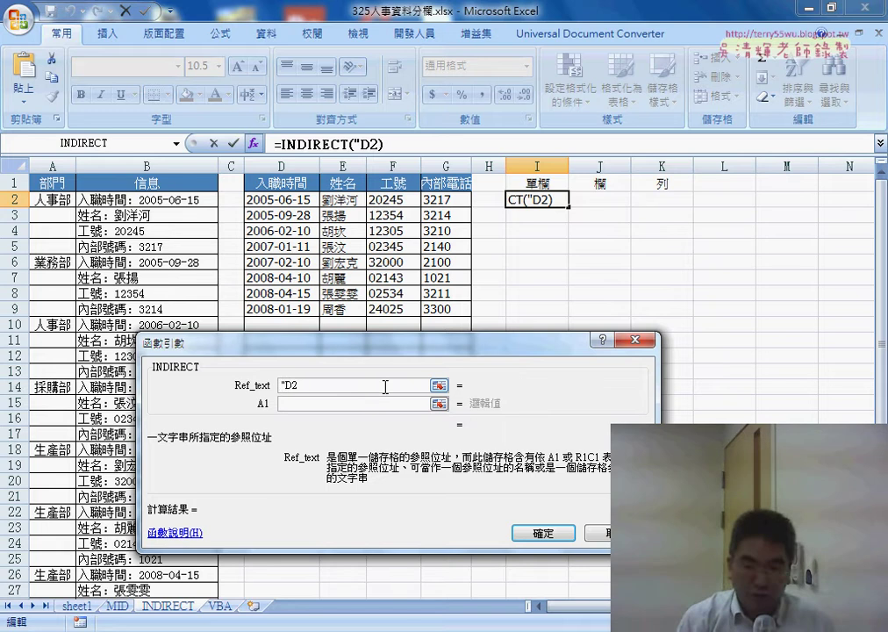
{"action": "left_click", "coordinate": [385, 386]}
{"action": "type", "text": "\""}
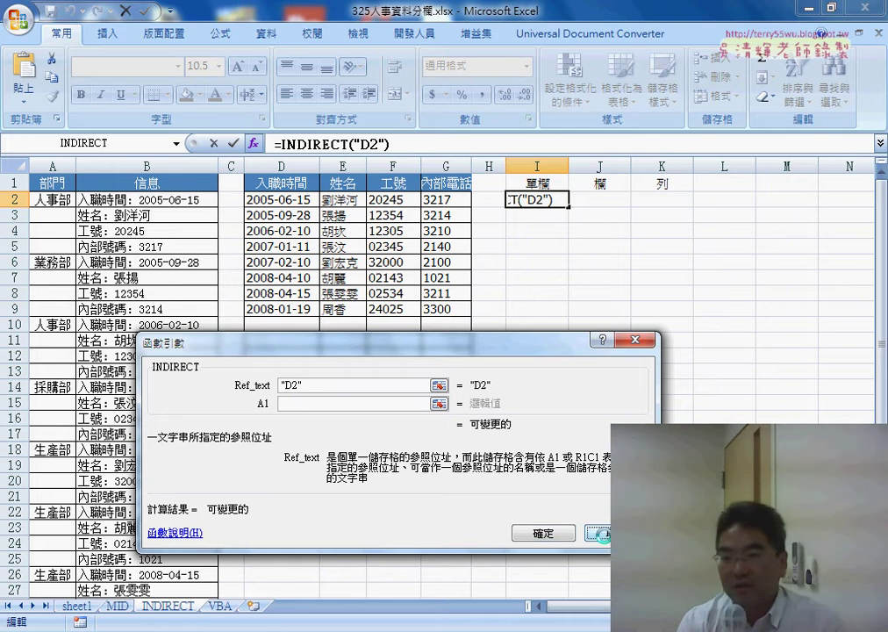
{"action": "key", "text": "Escape"}
Copy the row-number formula =INT((ROW()-2)/4)+1 from sheet1's J2 into K2
{"action": "left_click", "coordinate": [664, 201]}
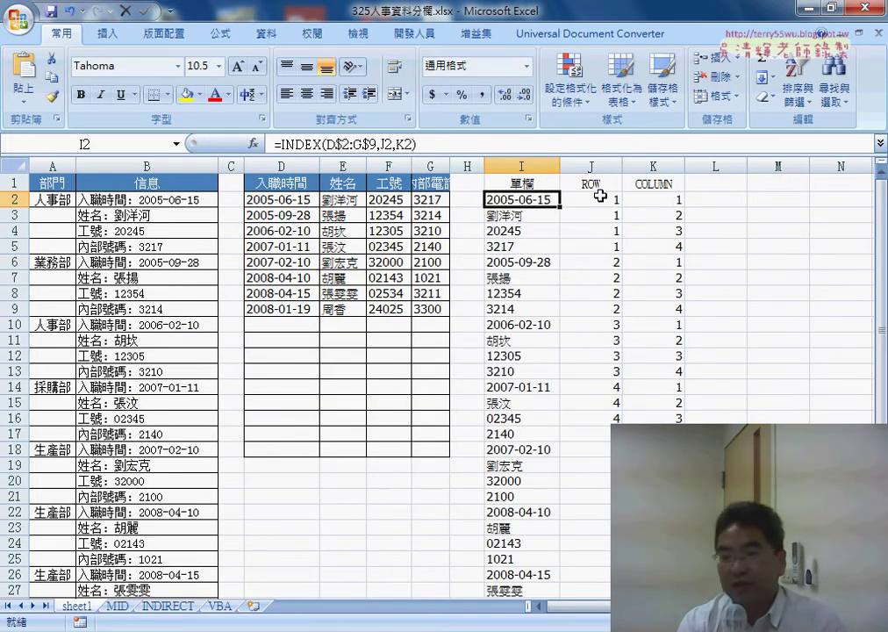
{"action": "left_click", "coordinate": [601, 197]}
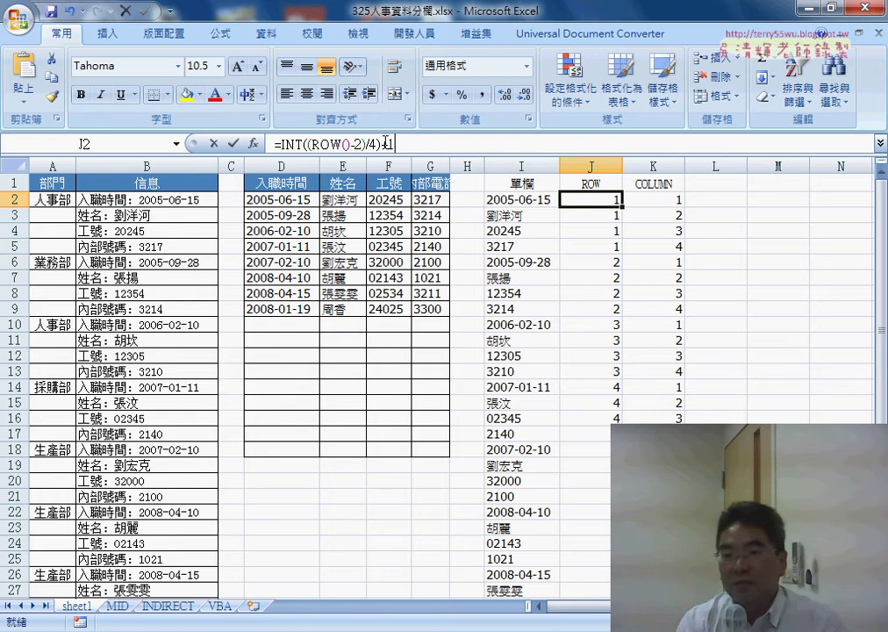
{"action": "left_click_drag", "start_coordinate": [394, 143], "coordinate": [282, 143]}
{"action": "right_click", "coordinate": [350, 146]}
{"action": "left_click", "coordinate": [397, 177]}
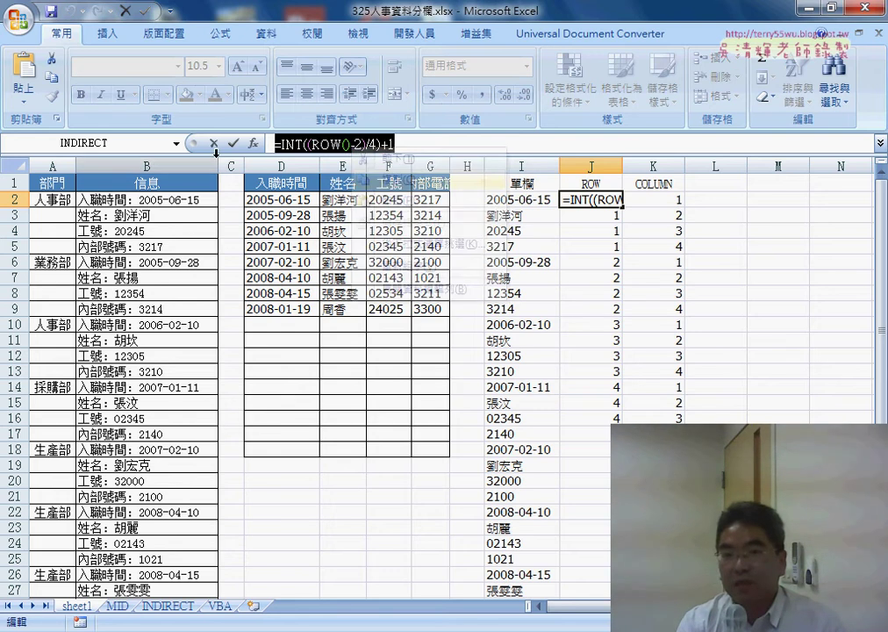
{"action": "key", "text": "Escape"}
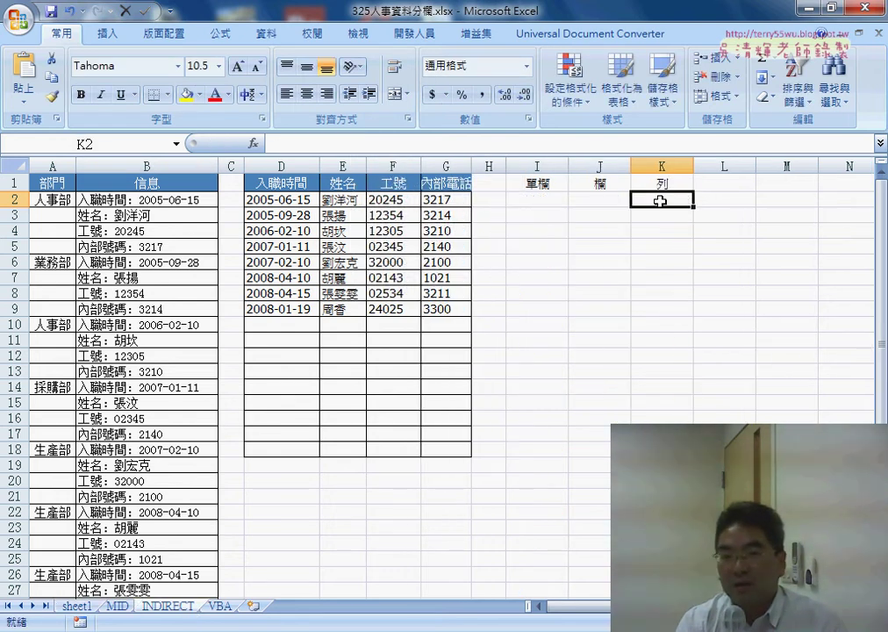
{"action": "right_click", "coordinate": [377, 147]}
{"action": "left_click", "coordinate": [428, 197]}
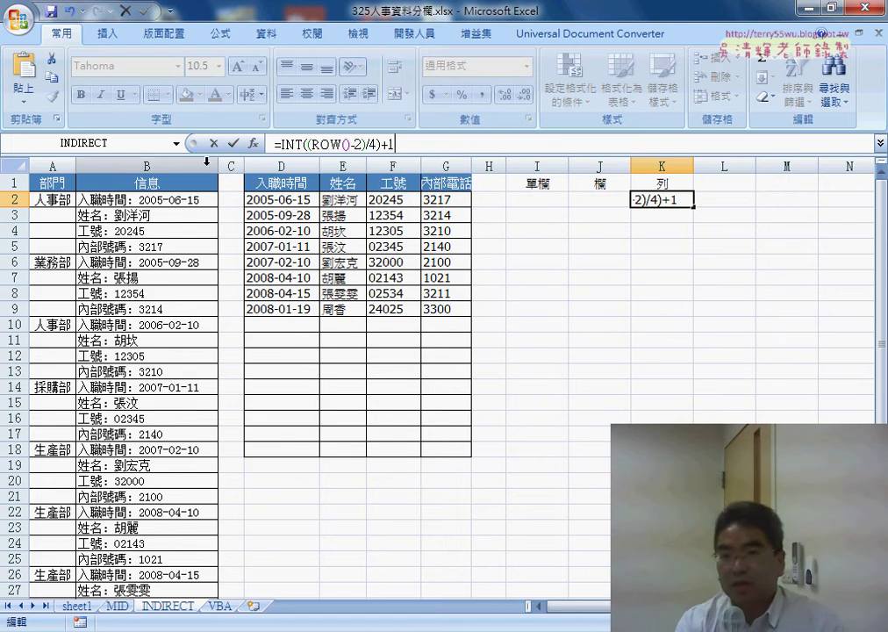
{"action": "left_click", "coordinate": [235, 143]}
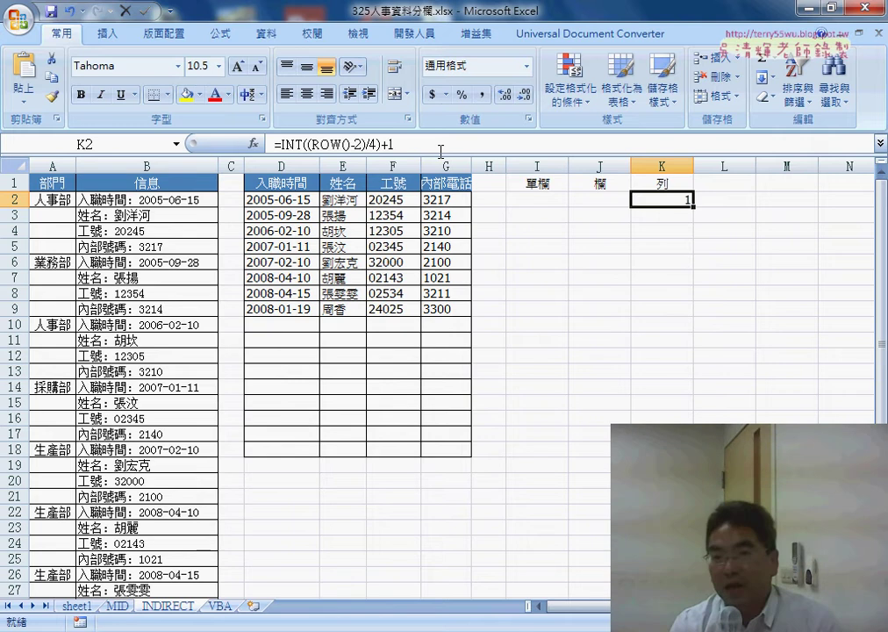
Change the end of K2's formula from +1 to +2 so it shows 2
{"action": "key", "text": "F2"}
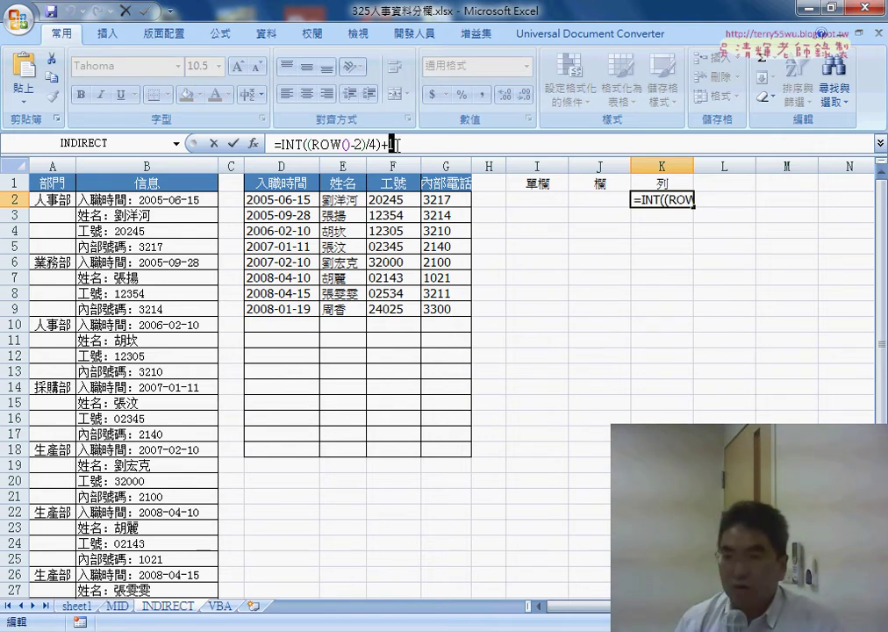
{"action": "type", "text": "2"}
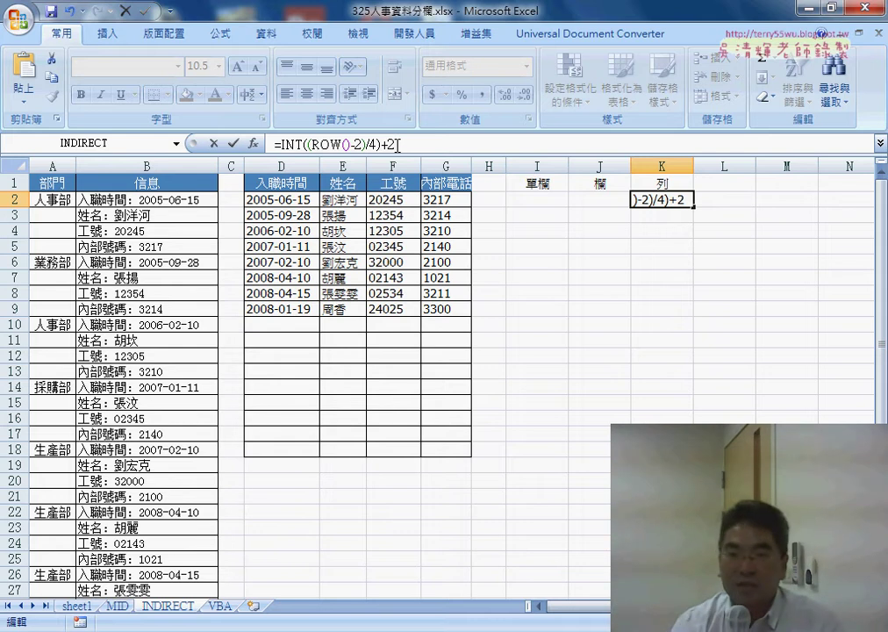
{"action": "left_click", "coordinate": [232, 143]}
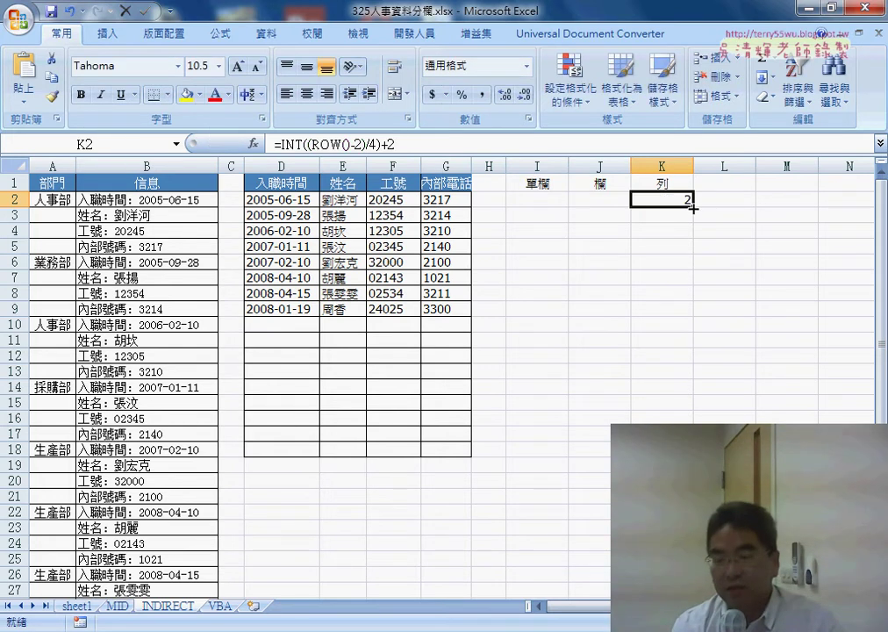
Fill K2's row-number formula down column K (2,2,2,2,3,3…), then bring up the Google Docs notes
{"action": "left_click_drag", "start_coordinate": [694, 207], "coordinate": [693, 592]}
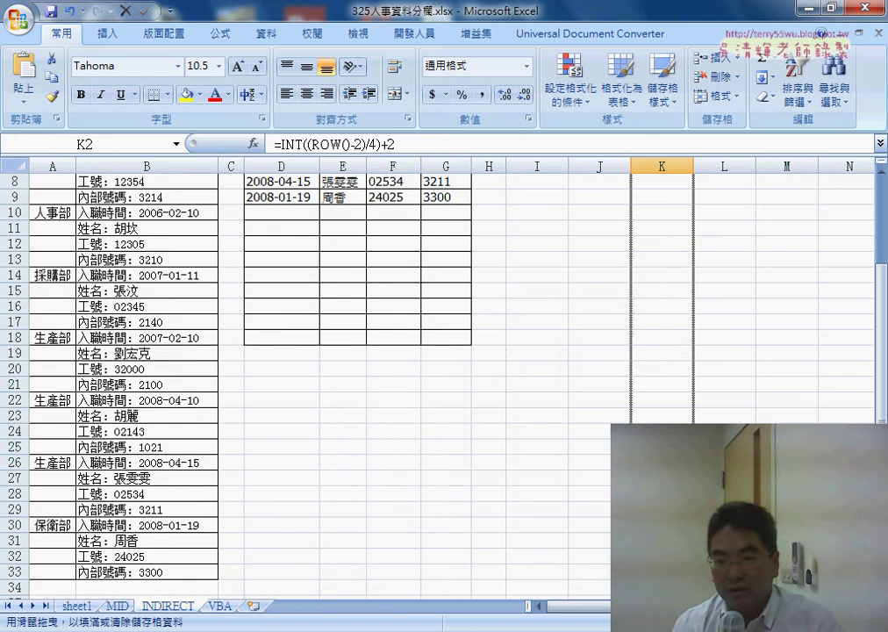
{"action": "scroll", "coordinate": [662, 395], "scroll_direction": "up", "scroll_amount": 2}
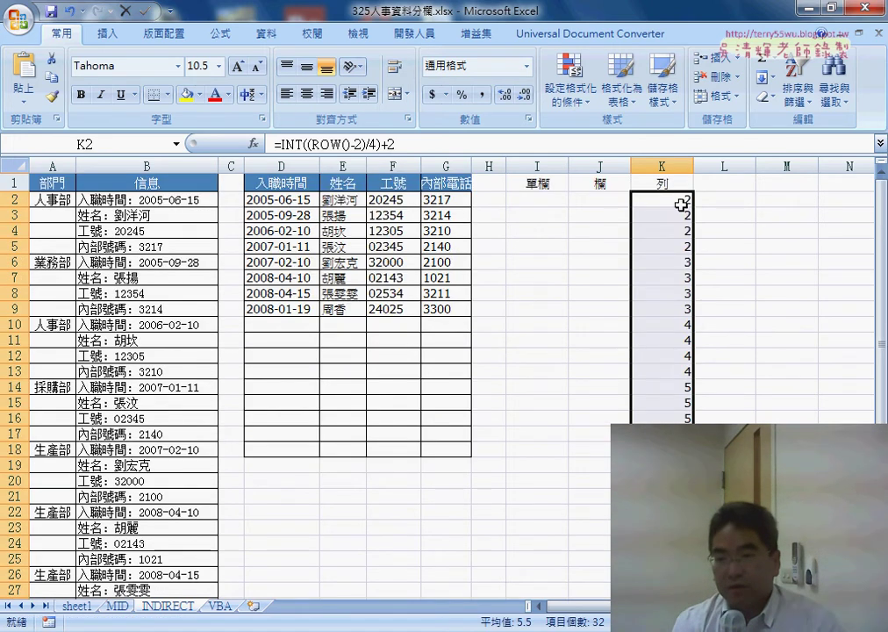
{"action": "left_click_drag", "start_coordinate": [681, 206], "coordinate": [675, 244]}
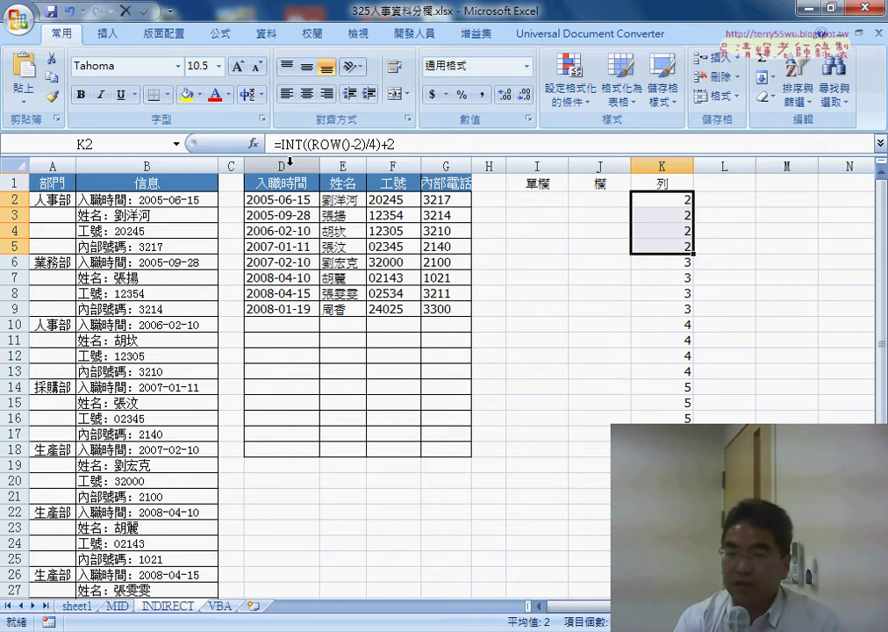
{"action": "left_click", "coordinate": [614, 201]}
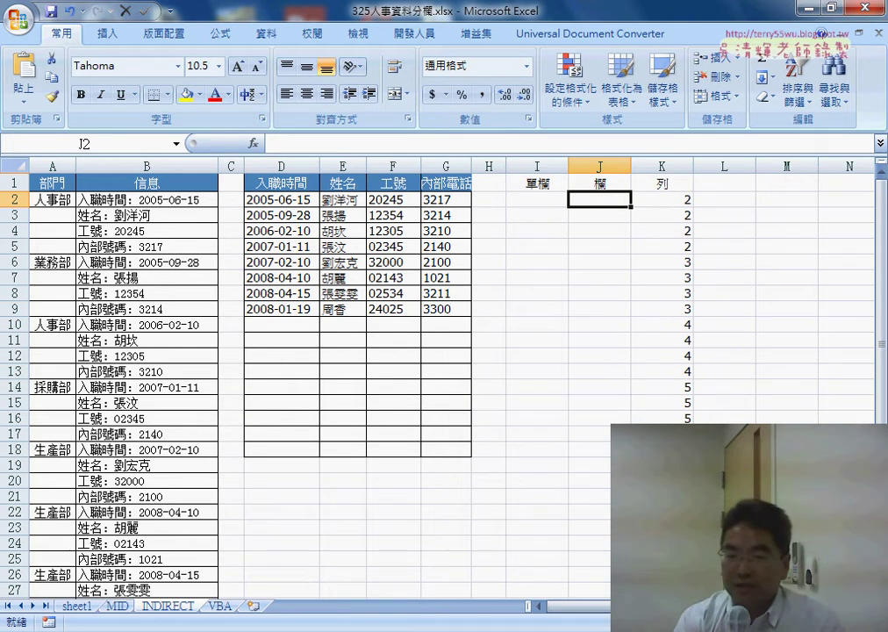
{"action": "left_click", "coordinate": [419, 579]}
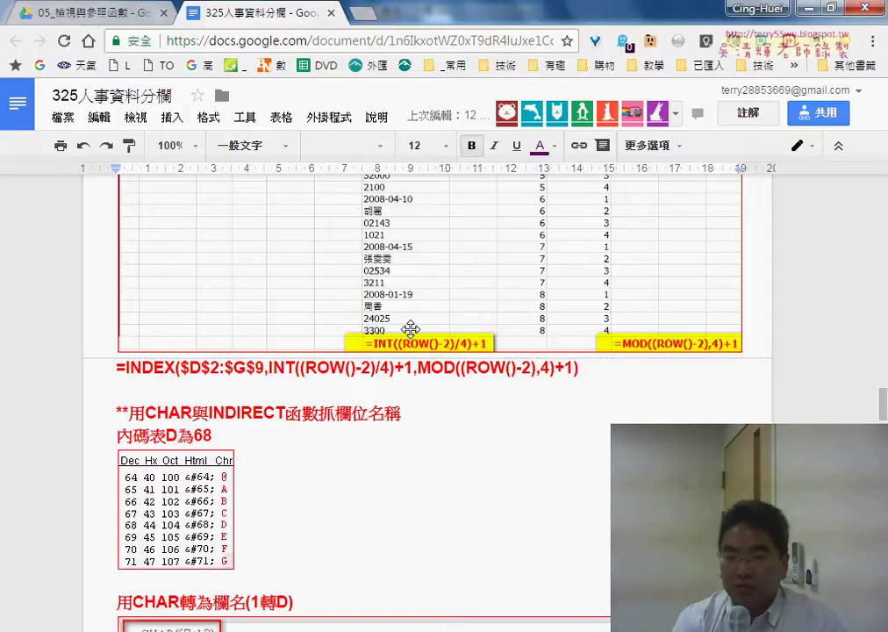
Read the CHAR/INDIRECT notes in the Google Doc, then minimize Chrome to get back to Excel
{"action": "scroll", "coordinate": [411, 328], "scroll_direction": "down", "scroll_amount": 2}
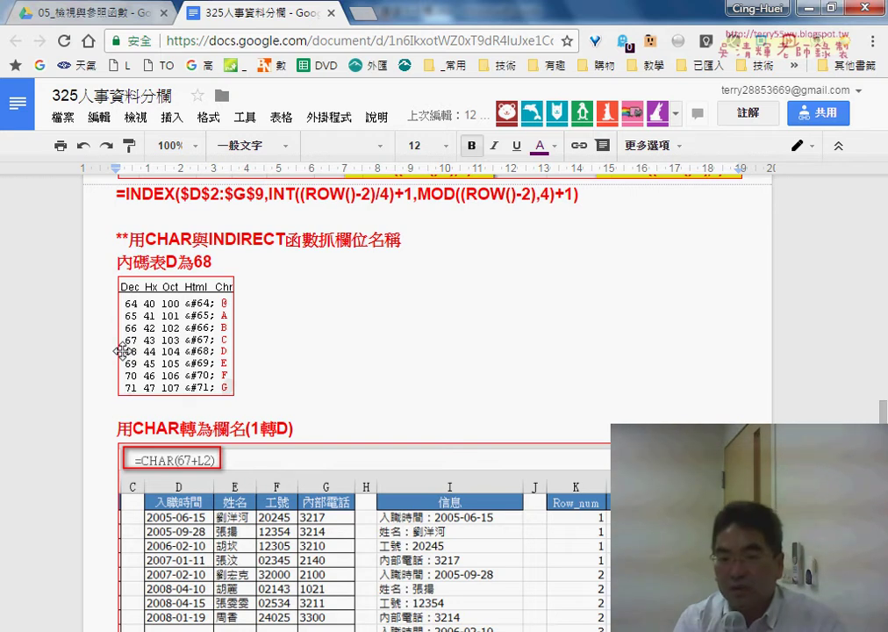
{"action": "left_click", "coordinate": [806, 10]}
Insert =CHAR(68) into J2 from the Text functions so it shows the letter D
{"action": "left_click", "coordinate": [254, 143]}
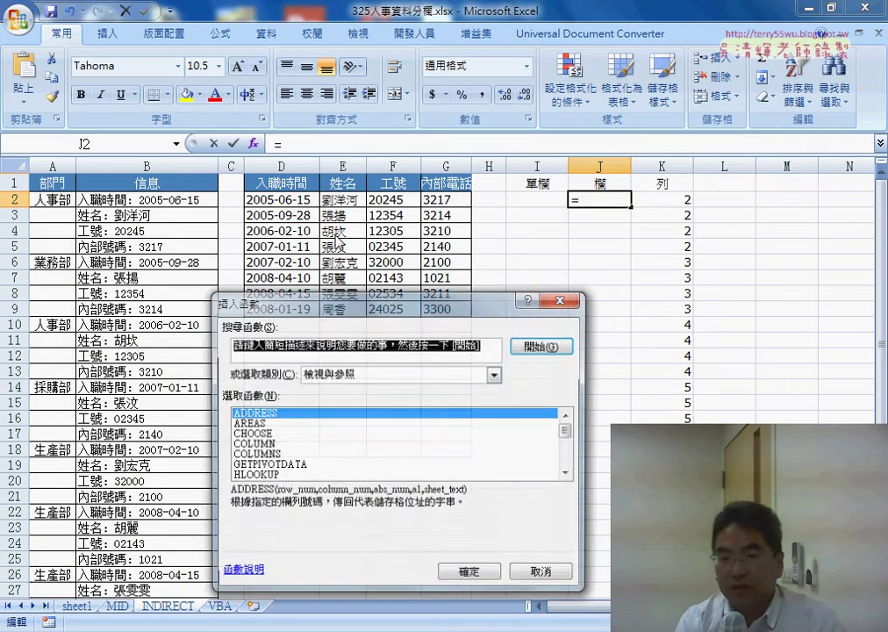
{"action": "left_click", "coordinate": [387, 376]}
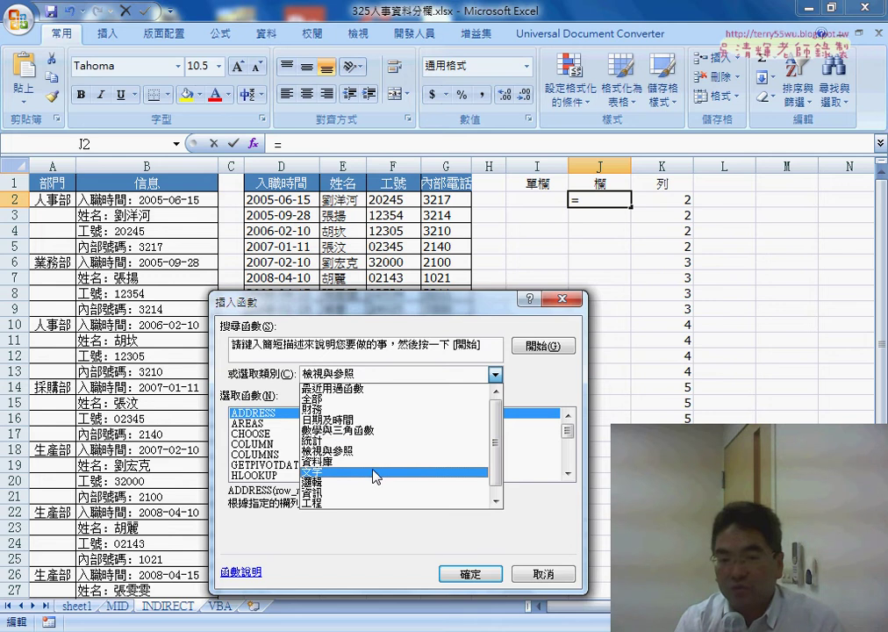
{"action": "left_click", "coordinate": [349, 473]}
{"action": "left_click", "coordinate": [257, 445]}
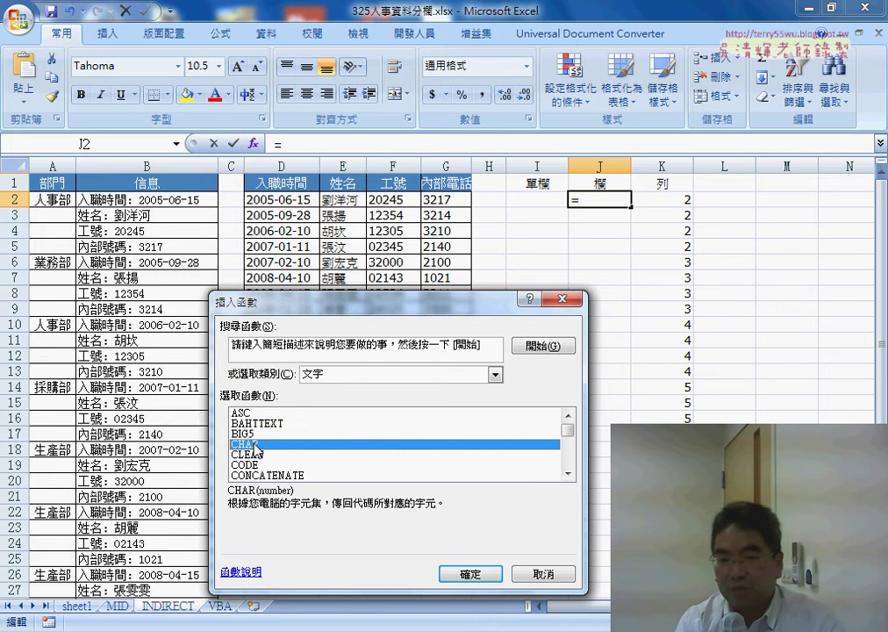
{"action": "double_click", "coordinate": [257, 446]}
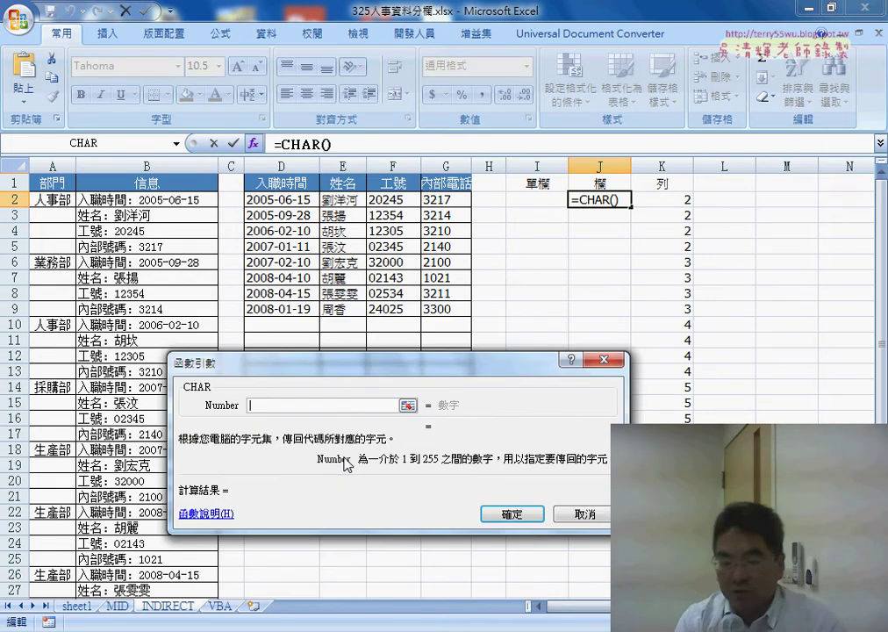
{"action": "type", "text": "6"}
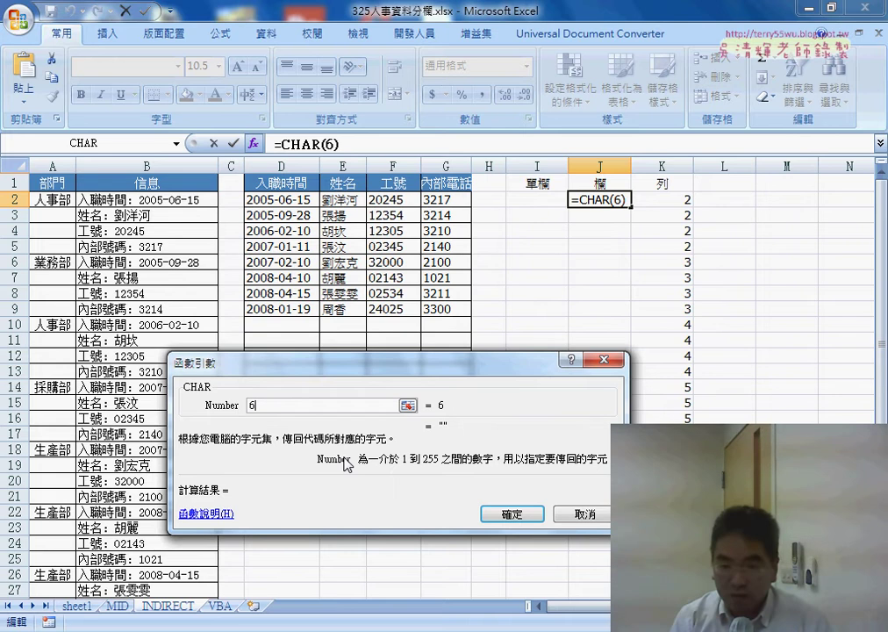
{"action": "type", "text": "7"}
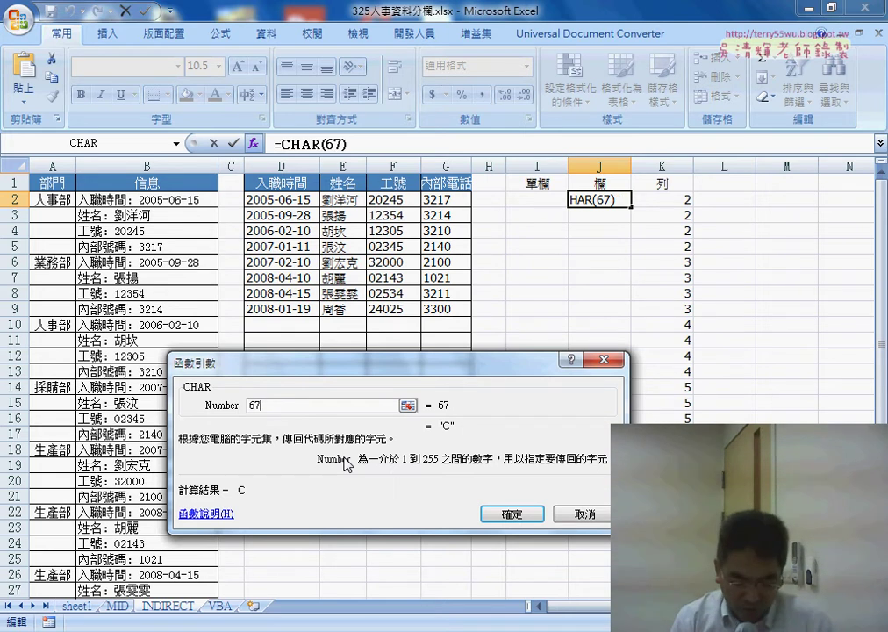
{"action": "key", "text": "BackSpace"}
{"action": "type", "text": "8"}
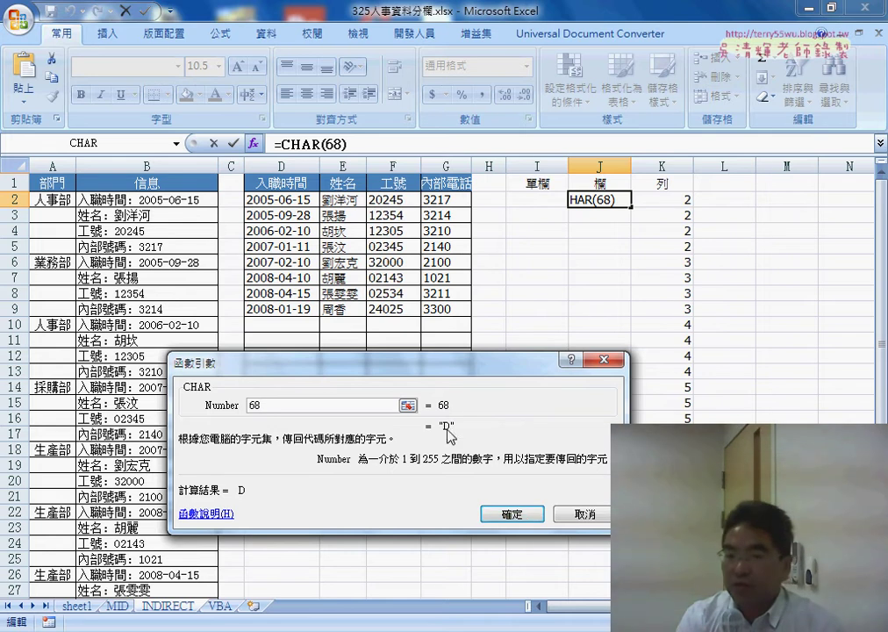
{"action": "left_click", "coordinate": [516, 513]}
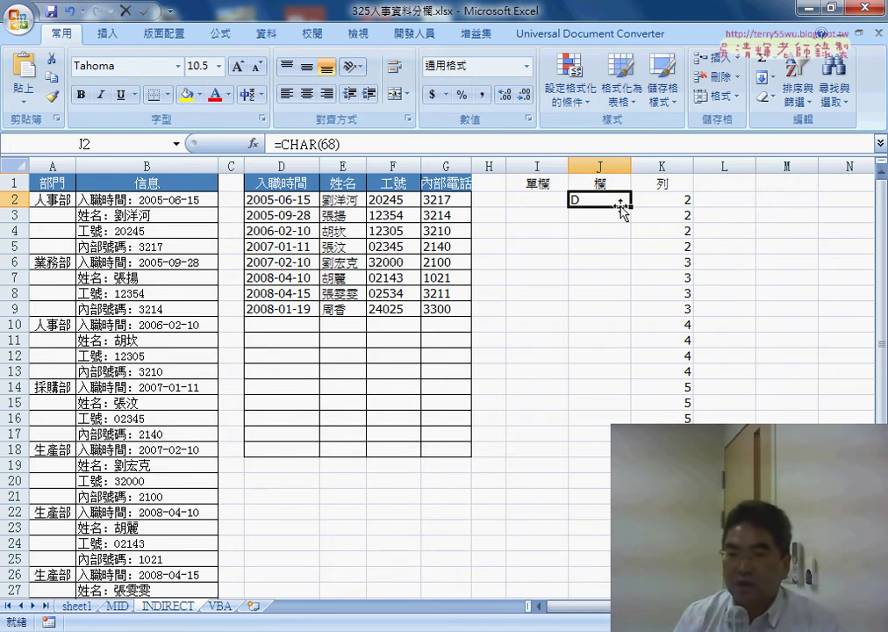
Clear J2 and copy the =MOD(ROW()-2,4)+1 formula from K2 on the MID sheet
{"action": "key", "text": "Delete"}
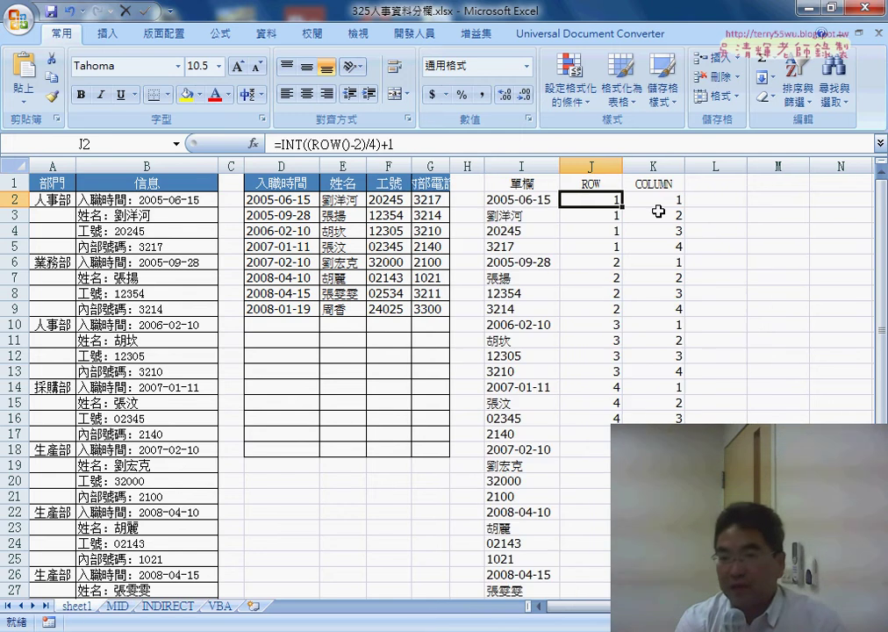
{"action": "left_click", "coordinate": [654, 200]}
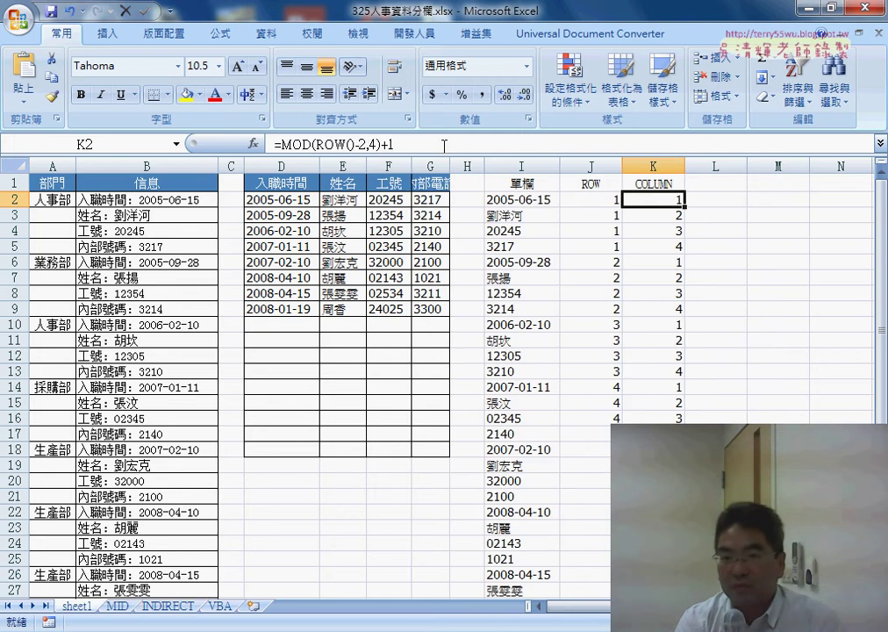
{"action": "left_click_drag", "start_coordinate": [444, 145], "coordinate": [274, 143]}
{"action": "right_click", "coordinate": [293, 140]}
{"action": "left_click", "coordinate": [338, 169]}
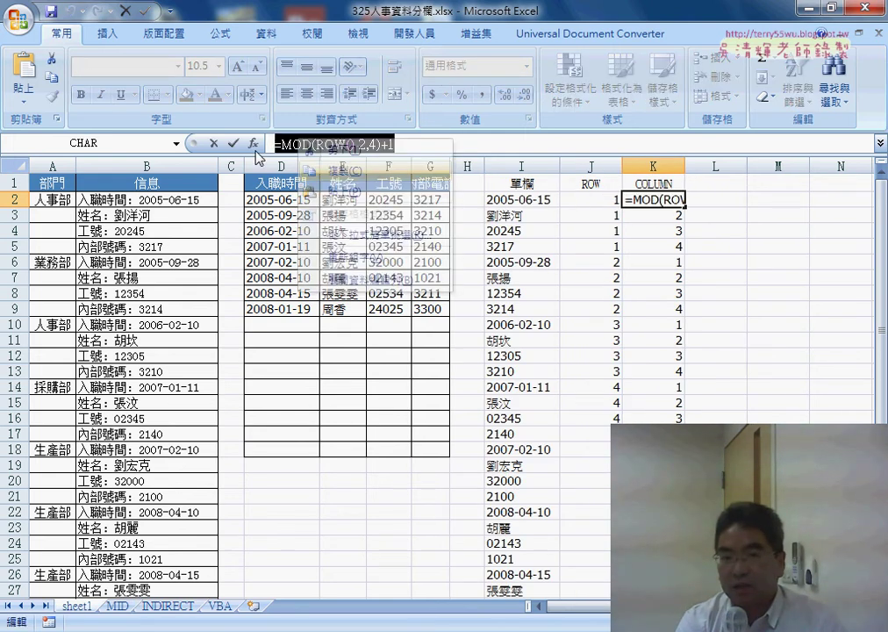
{"action": "key", "text": "Escape"}
Paste the MOD formula into J2 on the INDIRECT sheet and fill it to J5, giving 1–4
{"action": "left_click", "coordinate": [180, 605]}
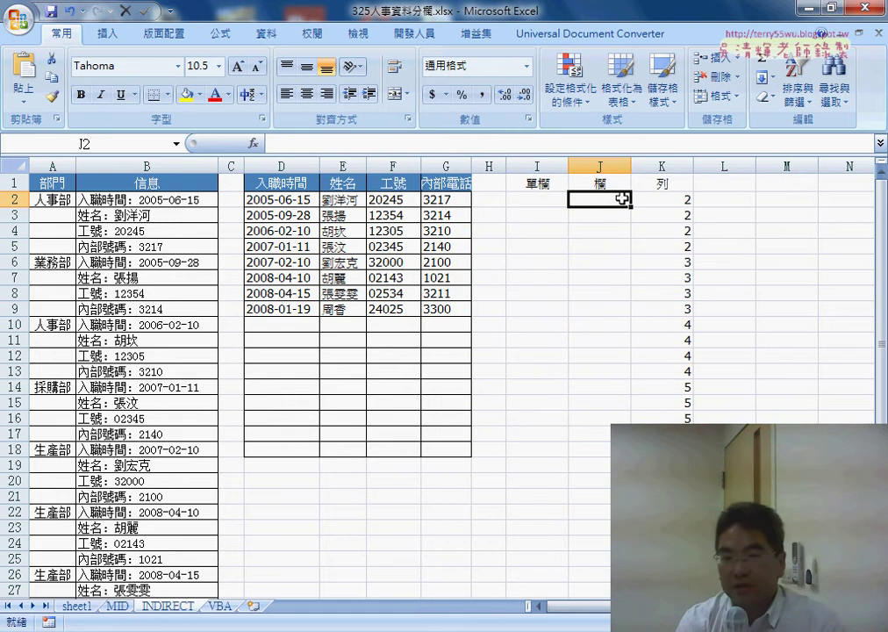
{"action": "right_click", "coordinate": [309, 140]}
{"action": "left_click", "coordinate": [321, 193]}
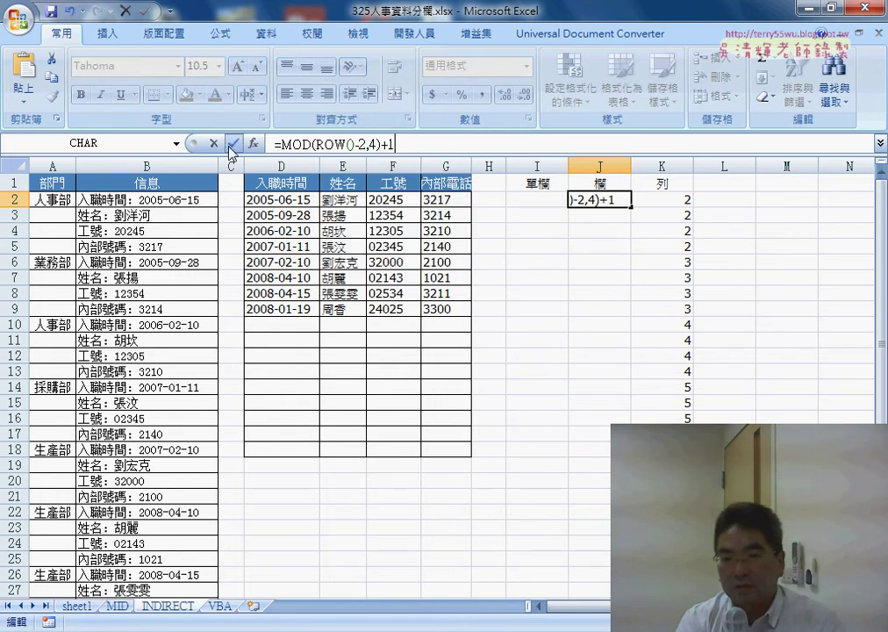
{"action": "left_click", "coordinate": [230, 143]}
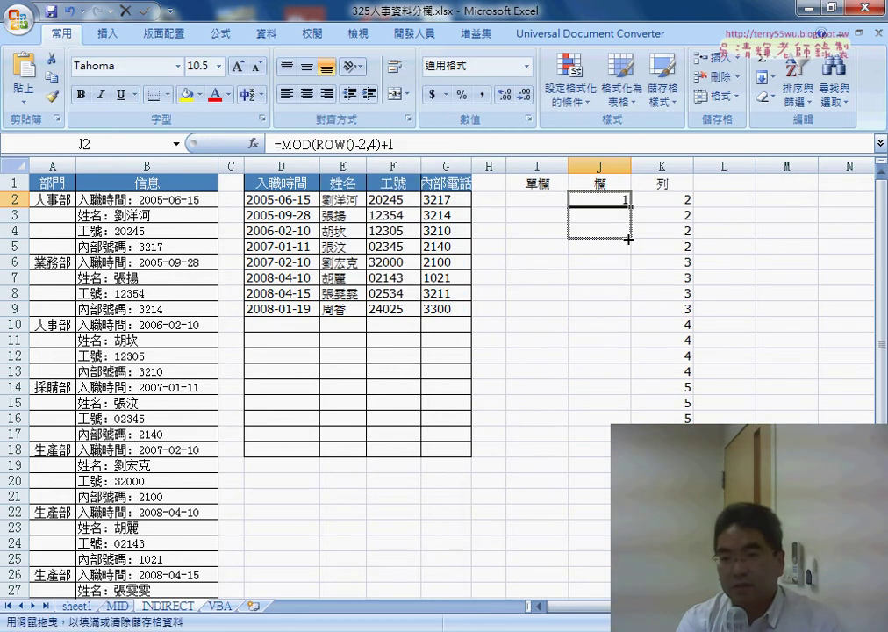
{"action": "left_click_drag", "start_coordinate": [628, 205], "coordinate": [628, 251]}
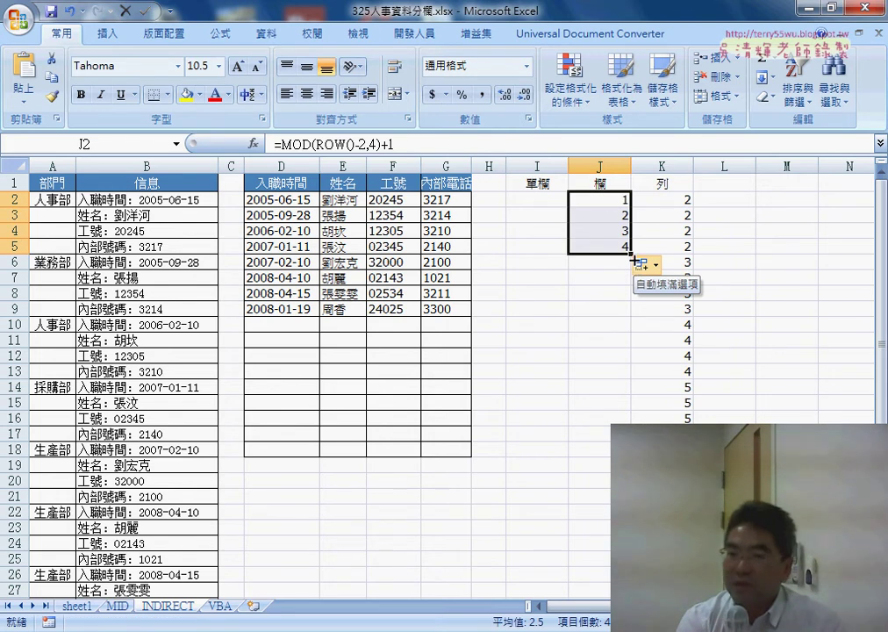
Cut the MOD expression out of J2's formula, leaving just =
{"action": "left_click", "coordinate": [619, 198]}
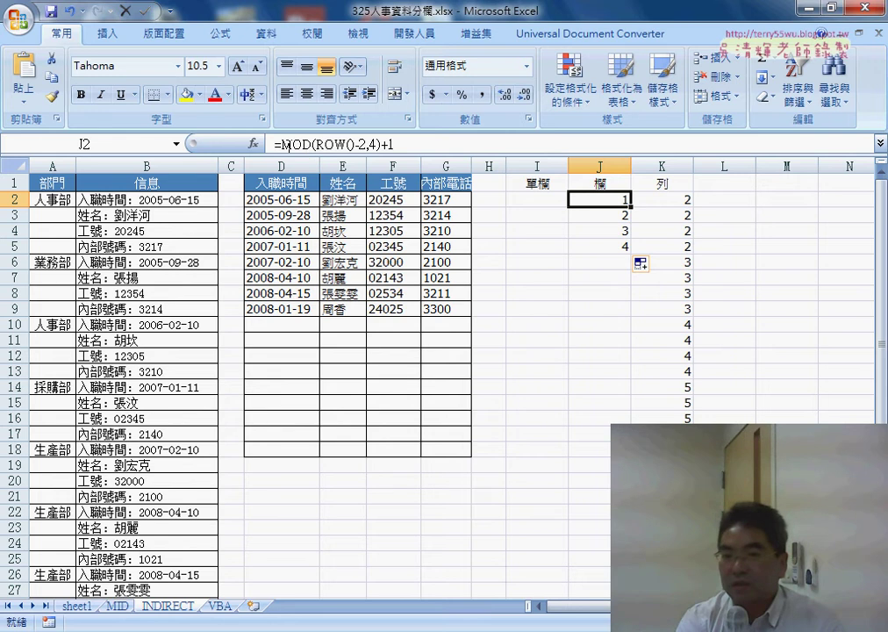
{"action": "left_click_drag", "start_coordinate": [281, 144], "coordinate": [394, 144]}
{"action": "right_click", "coordinate": [369, 149]}
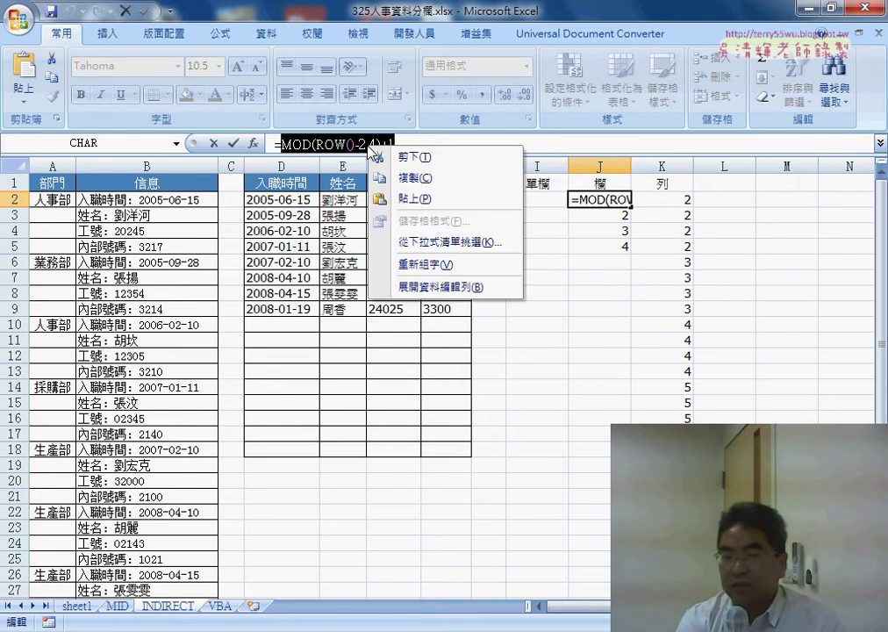
{"action": "left_click", "coordinate": [410, 157]}
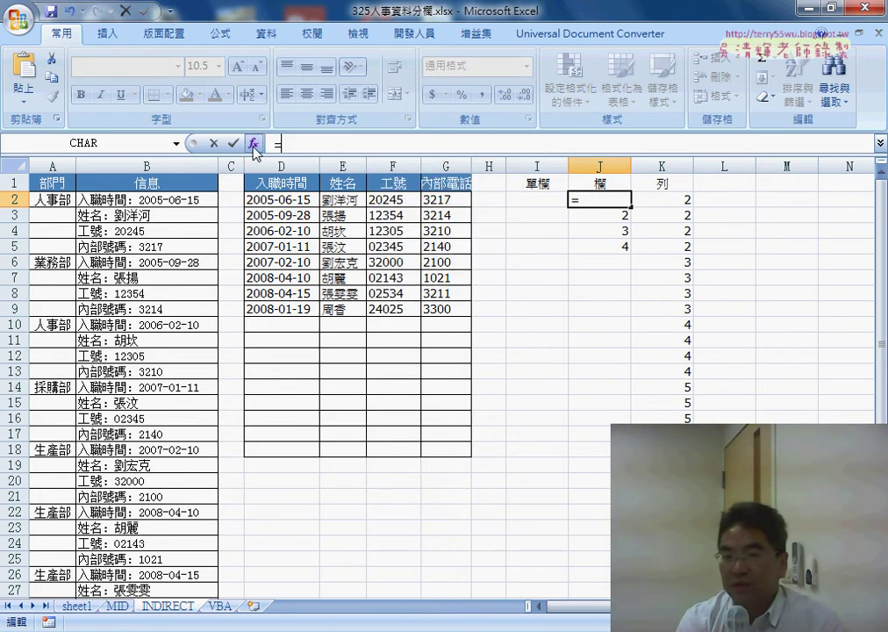
Enter =CHAR(67+MOD(ROW()-2,4)+1) in J2 via CHAR, previewing 68 and the letter D
{"action": "left_click", "coordinate": [253, 144]}
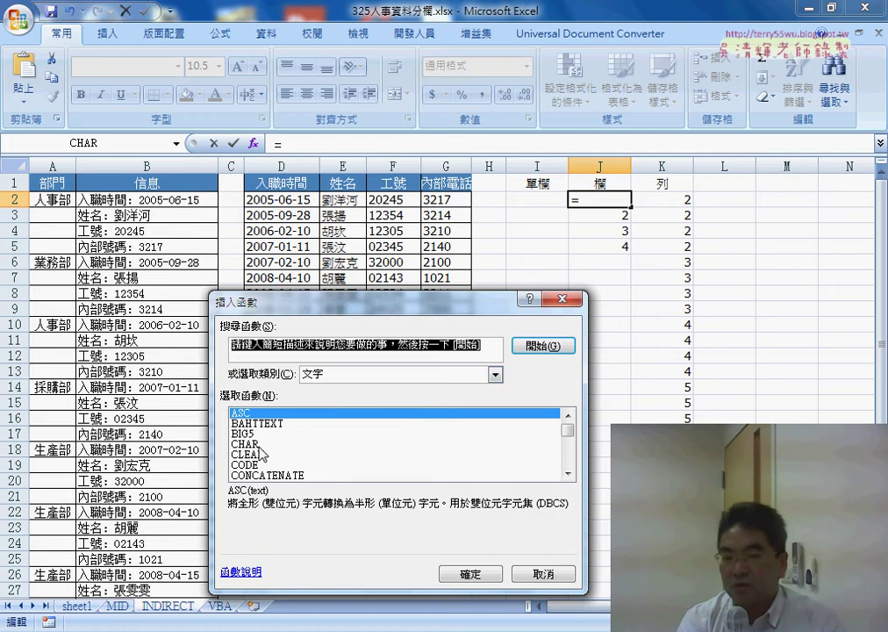
{"action": "double_click", "coordinate": [260, 445]}
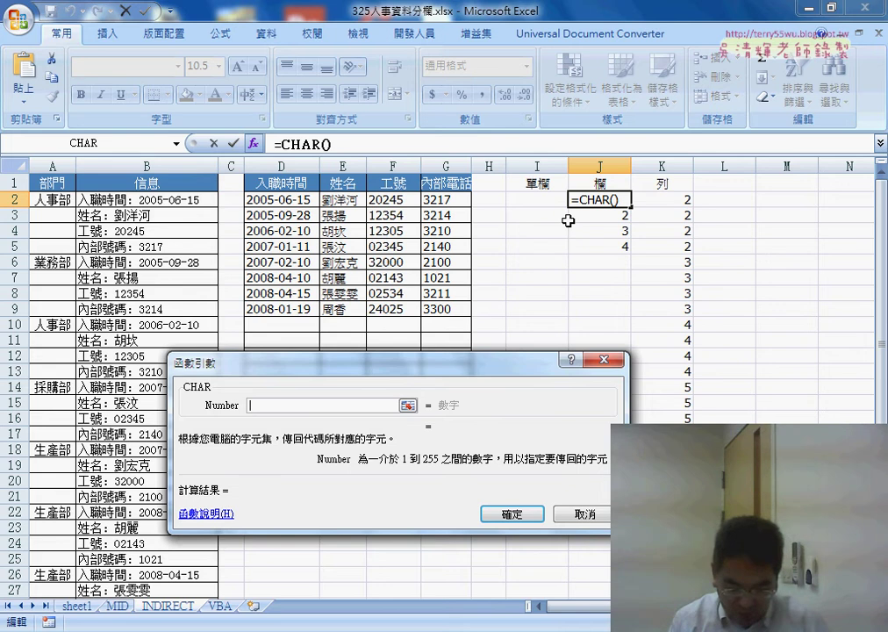
{"action": "type", "text": "67+"}
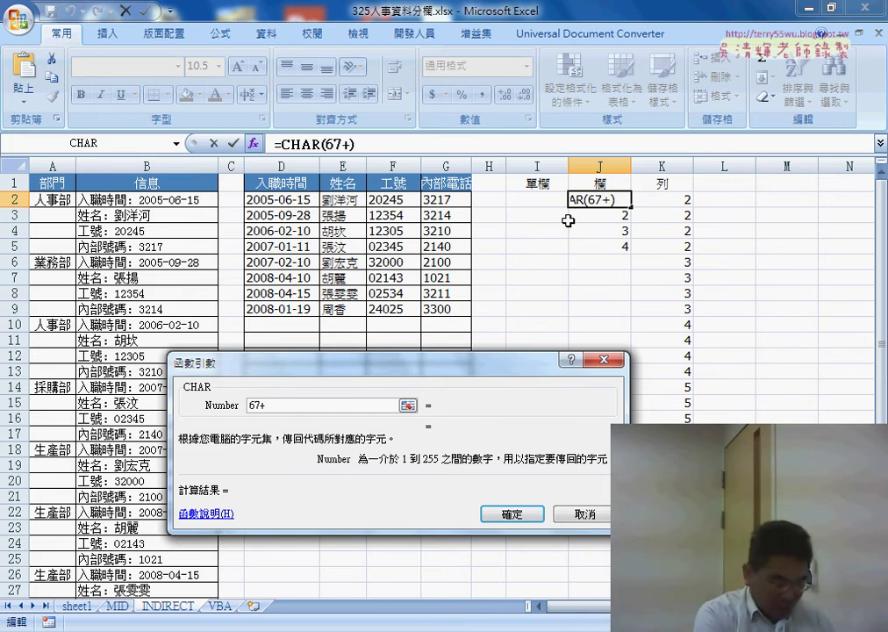
{"action": "type", "text": "MOD(ROW()-2,4)+1"}
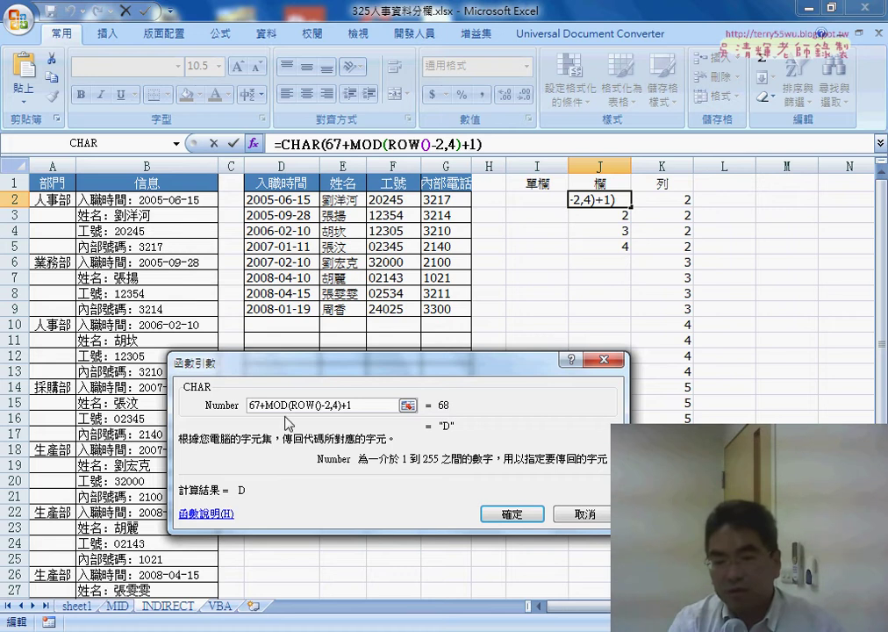
{"action": "left_click_drag", "start_coordinate": [266, 405], "coordinate": [406, 406]}
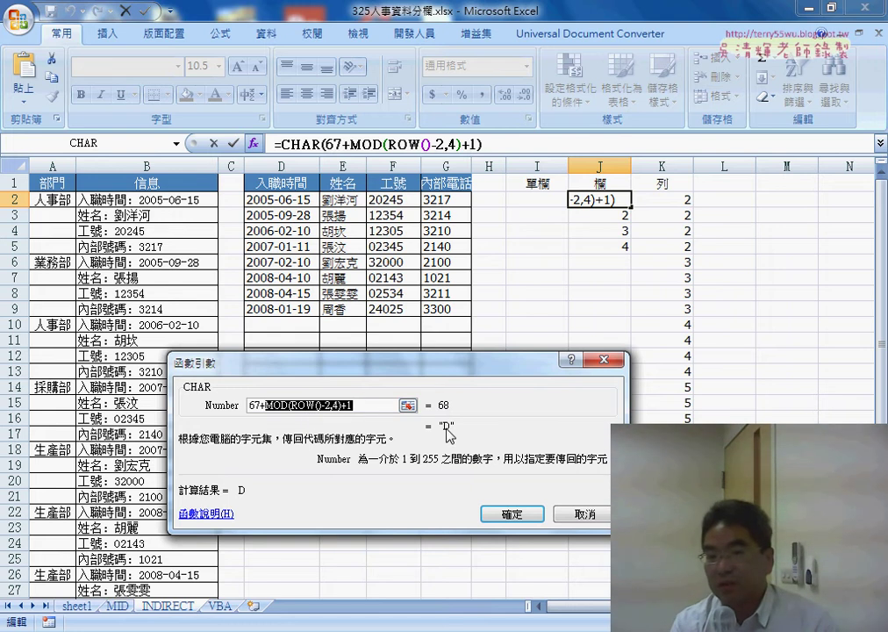
Confirm J2's CHAR formula and fill it down to J33 so the letters cycle D, E, F, G
{"action": "left_click", "coordinate": [512, 515]}
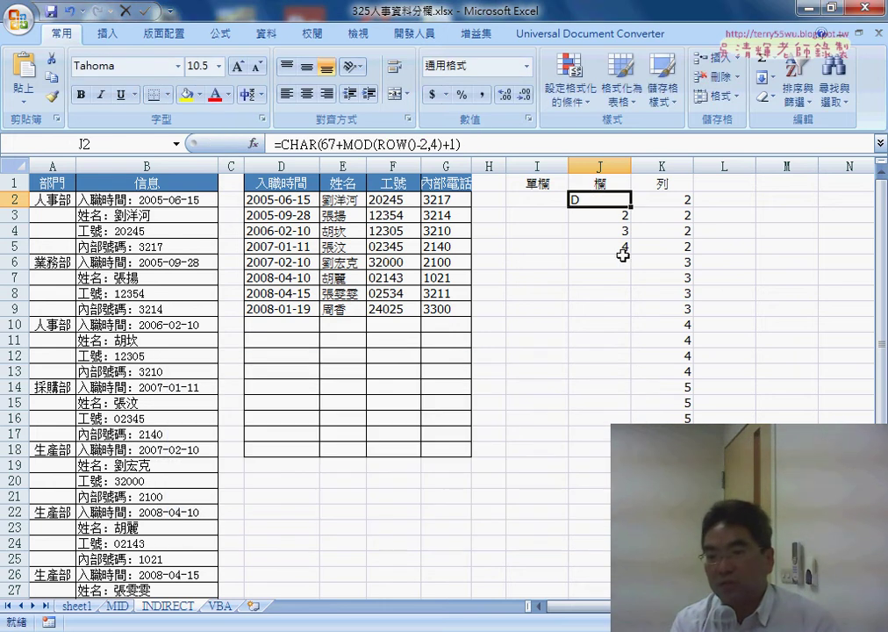
{"action": "mouse_move", "coordinate": [631, 207]}
{"action": "left_mouse_down"}
{"action": "mouse_move", "coordinate": [633, 255]}
{"action": "mouse_move", "coordinate": [633, 209]}
{"action": "left_mouse_up"}
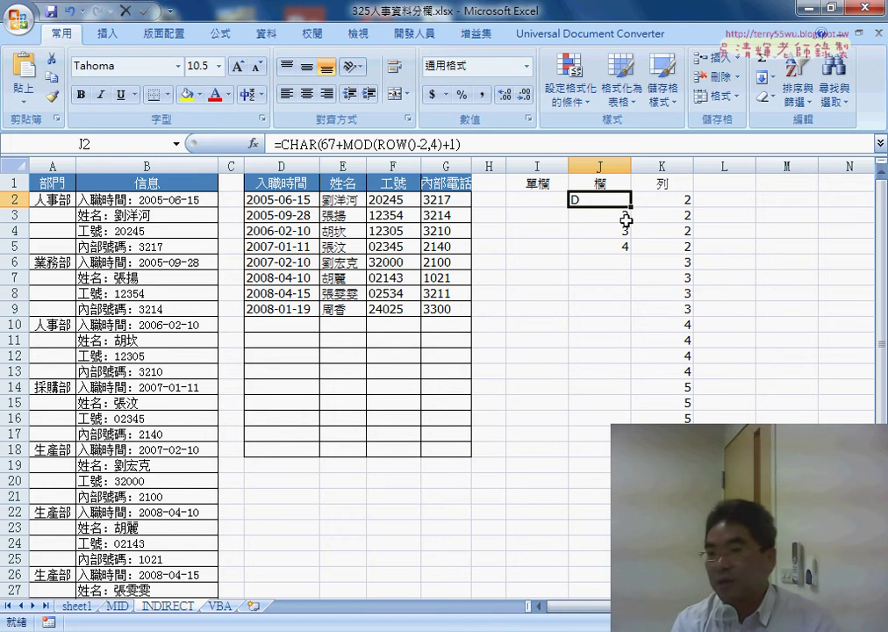
{"action": "left_click_drag", "start_coordinate": [631, 209], "coordinate": [632, 254]}
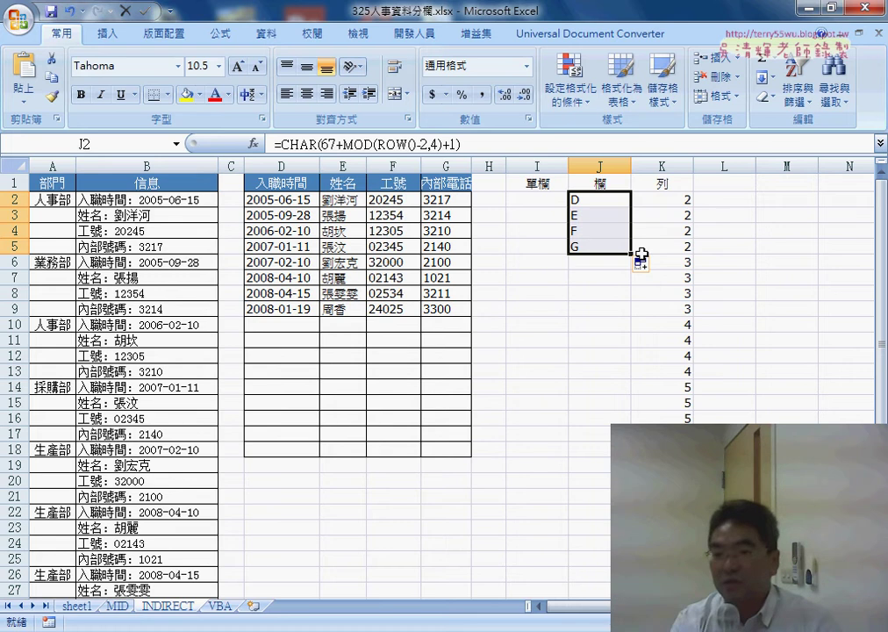
{"action": "mouse_move", "coordinate": [631, 255]}
{"action": "left_mouse_down"}
{"action": "mouse_move", "coordinate": [632, 579]}
{"action": "mouse_move", "coordinate": [599, 582]}
{"action": "left_mouse_up"}
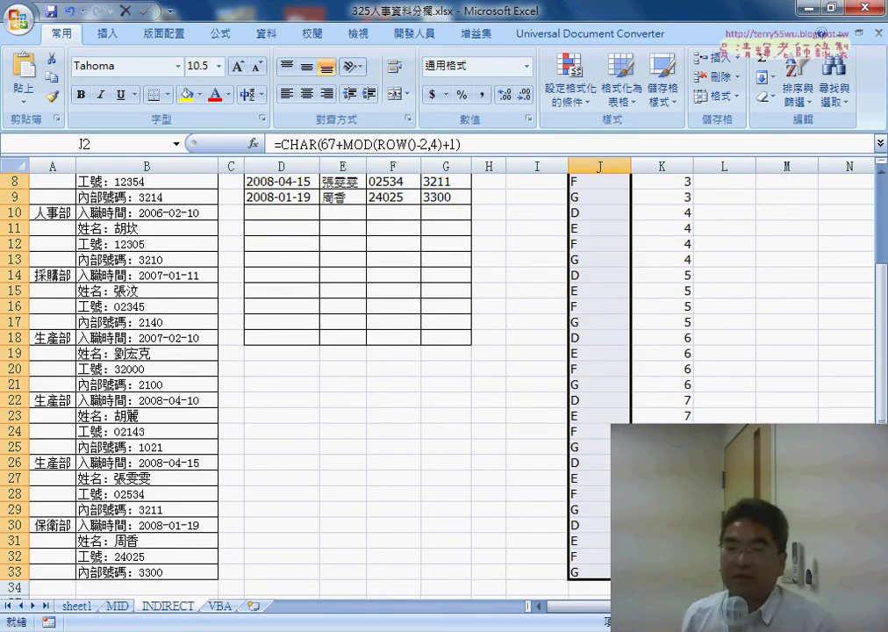
{"action": "scroll", "coordinate": [439, 378], "scroll_direction": "up", "scroll_amount": 3}
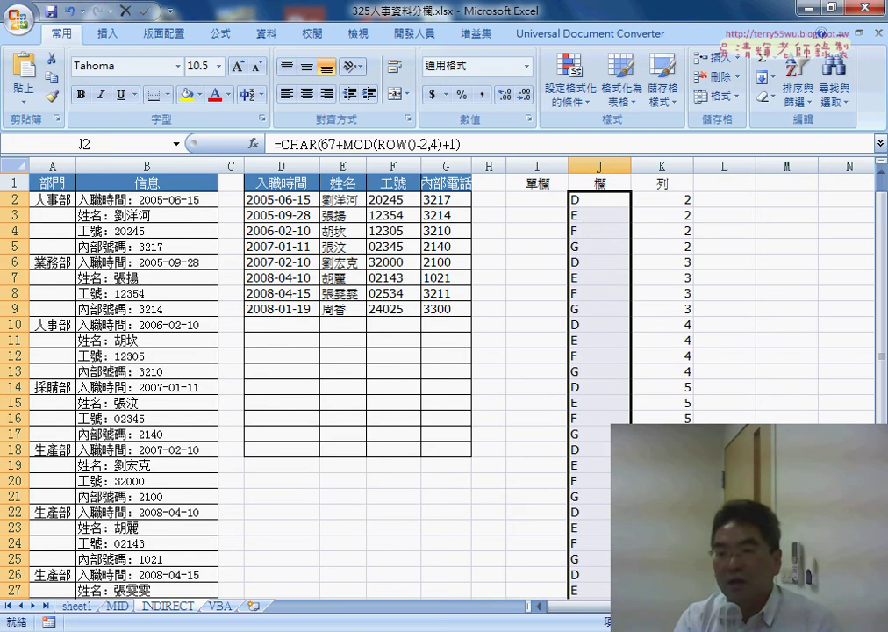
{"action": "left_click_drag", "start_coordinate": [594, 203], "coordinate": [597, 311]}
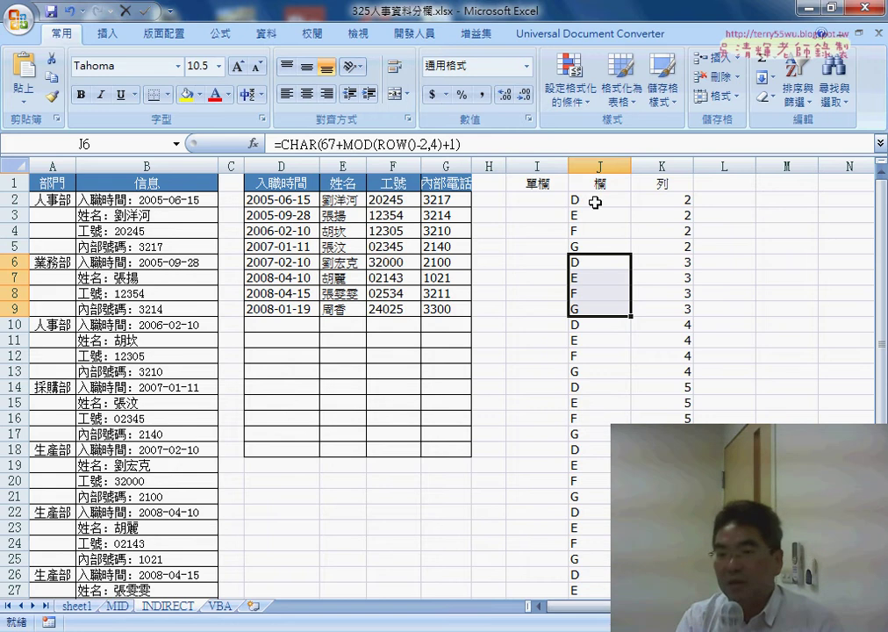
{"action": "left_click", "coordinate": [595, 203]}
{"action": "left_click", "coordinate": [673, 203]}
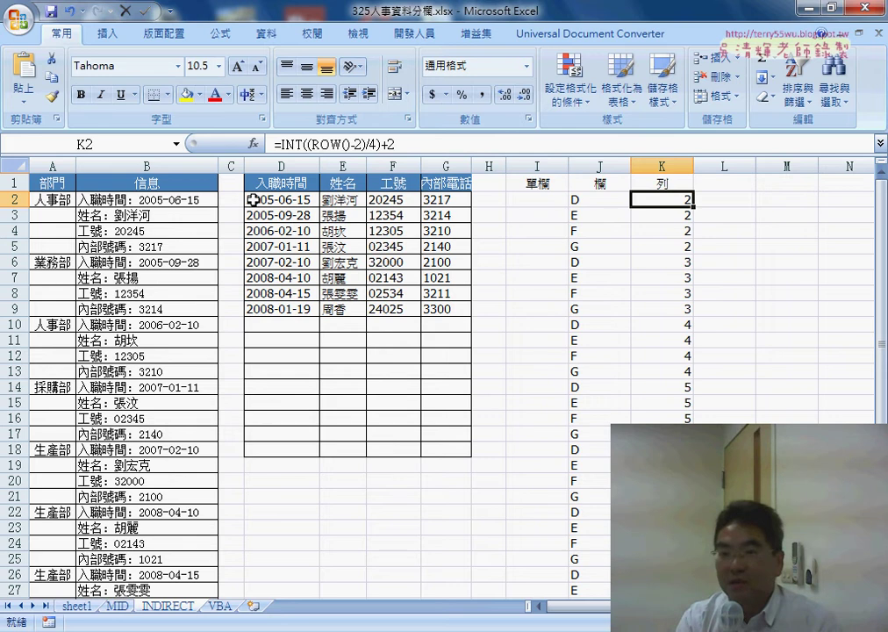
Enter =INDIRECT(J2&K2) in I2 so it returns D2's date 2005-06-15
{"action": "left_click", "coordinate": [530, 203]}
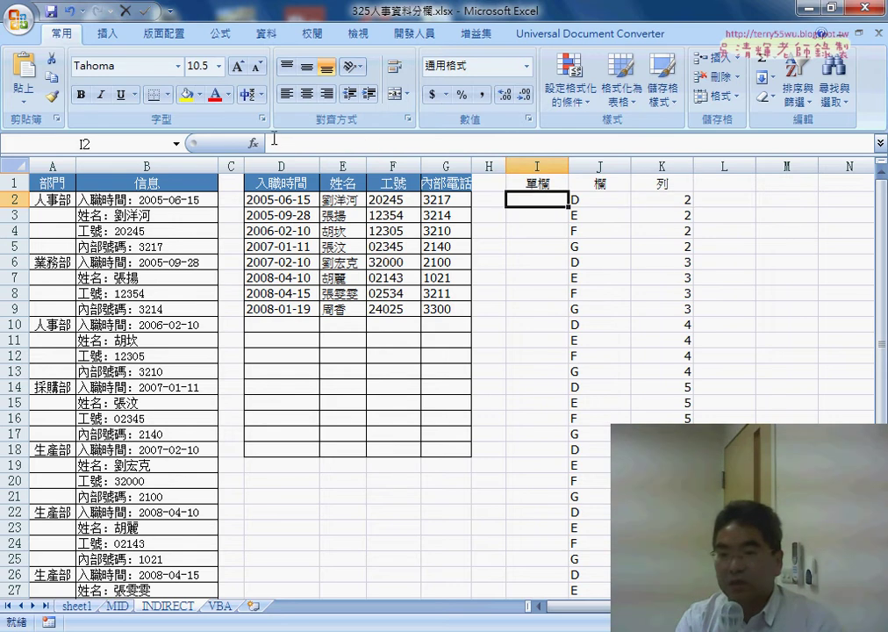
{"action": "left_click", "coordinate": [254, 143]}
{"action": "left_click_drag", "start_coordinate": [569, 433], "coordinate": [570, 446]}
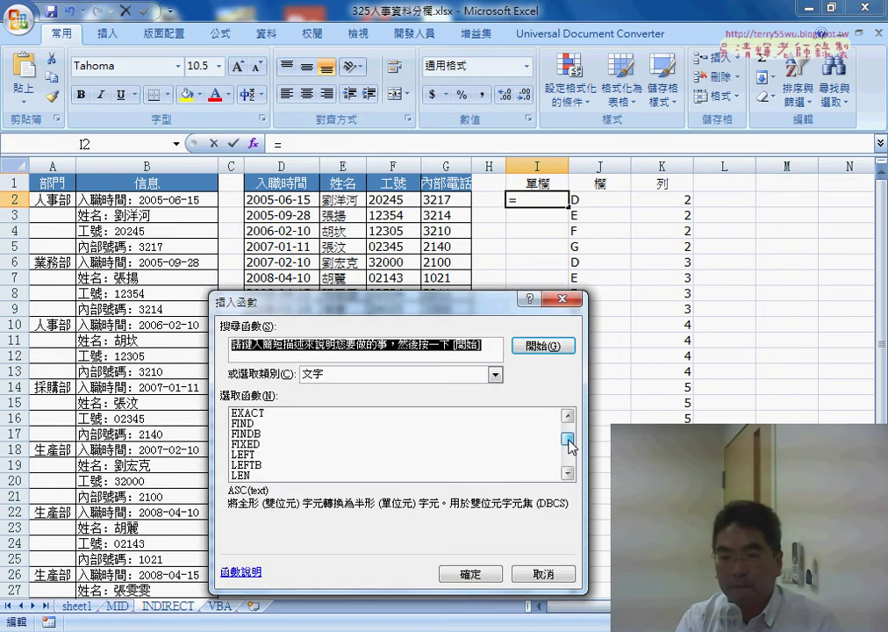
{"action": "left_click", "coordinate": [438, 374]}
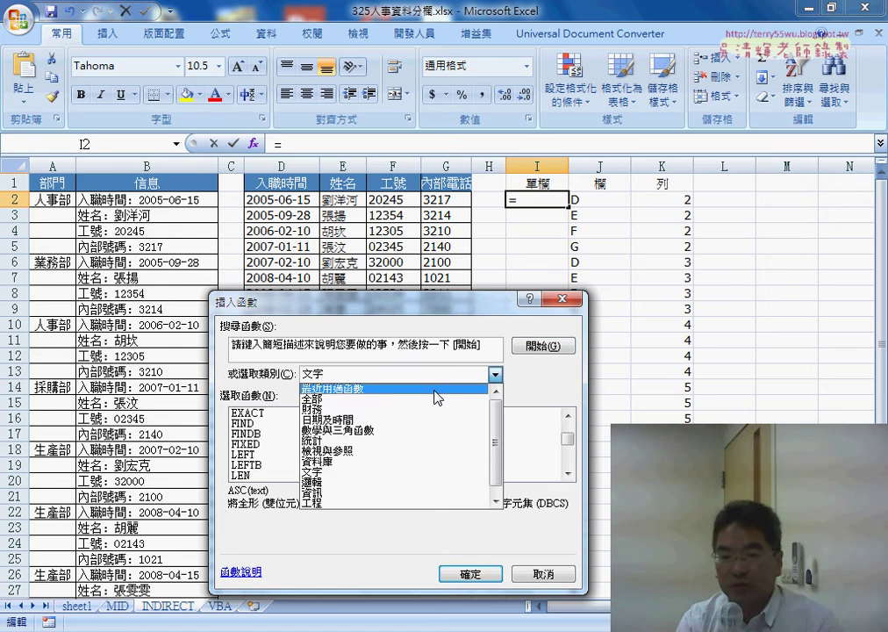
{"action": "left_click", "coordinate": [436, 391]}
{"action": "left_click", "coordinate": [267, 424]}
{"action": "double_click", "coordinate": [267, 424]}
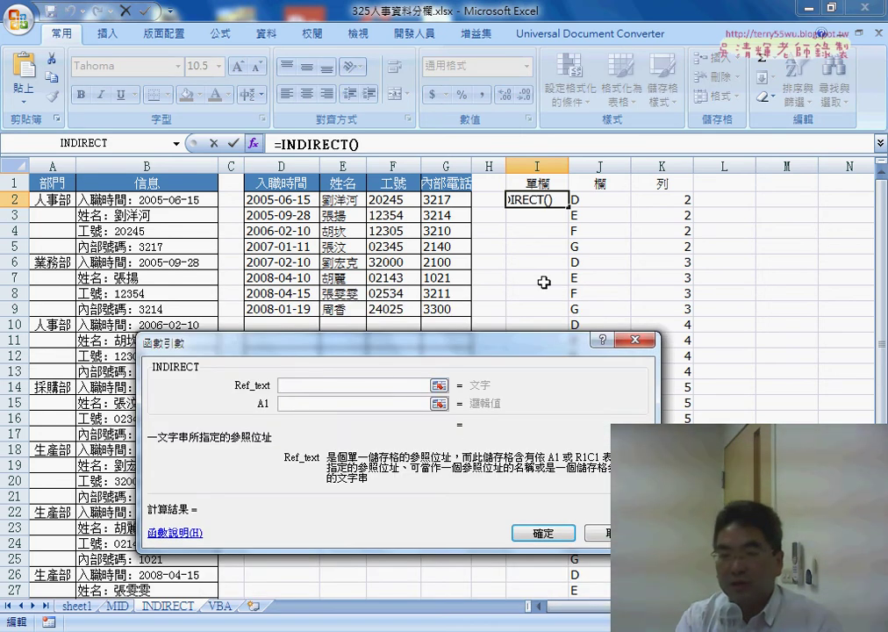
{"action": "left_click", "coordinate": [607, 201]}
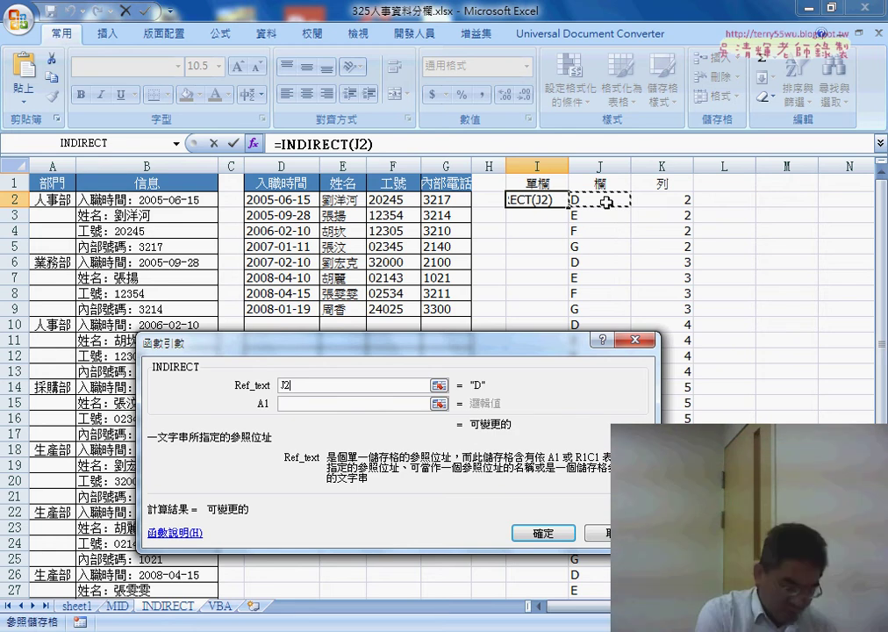
{"action": "type", "text": "&"}
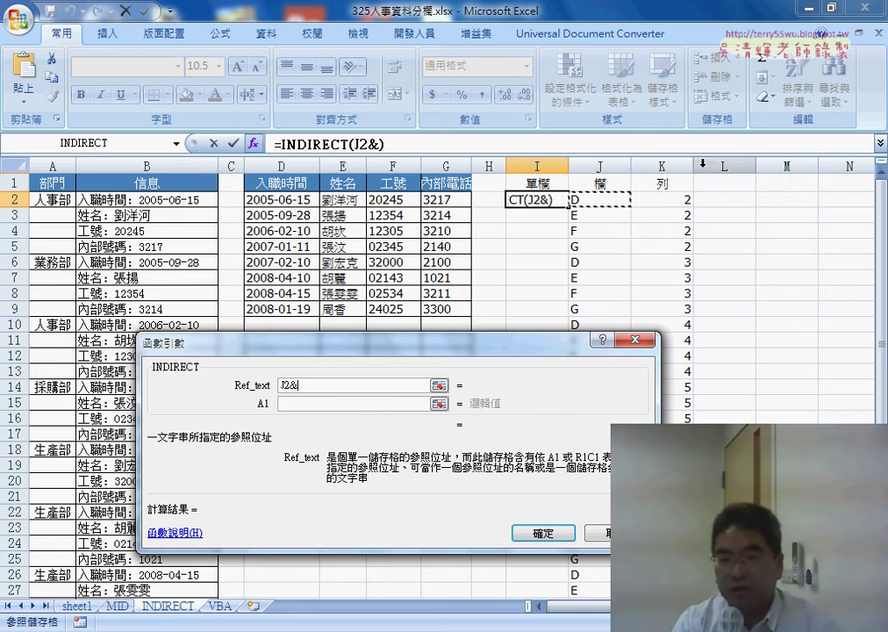
{"action": "left_click", "coordinate": [675, 200]}
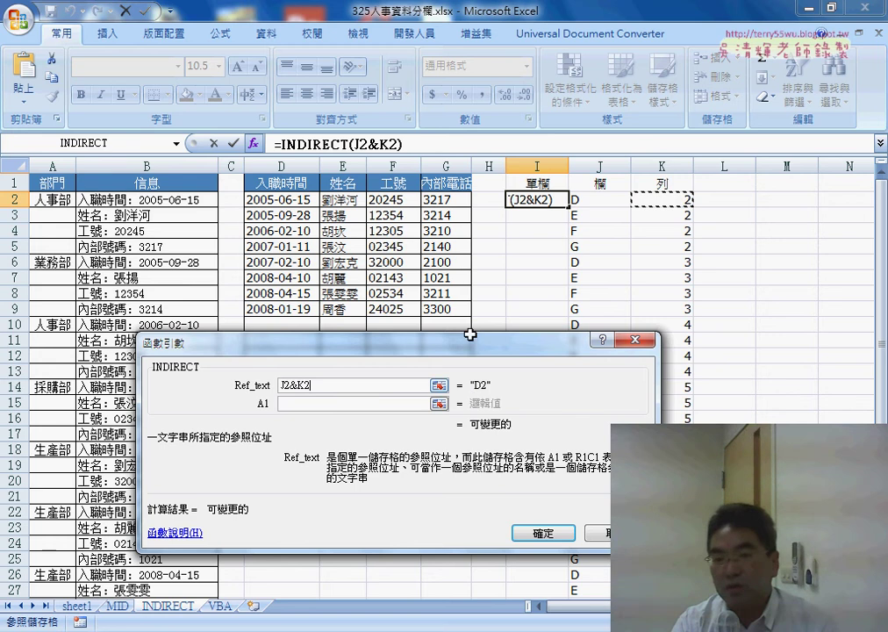
{"action": "left_click", "coordinate": [287, 384]}
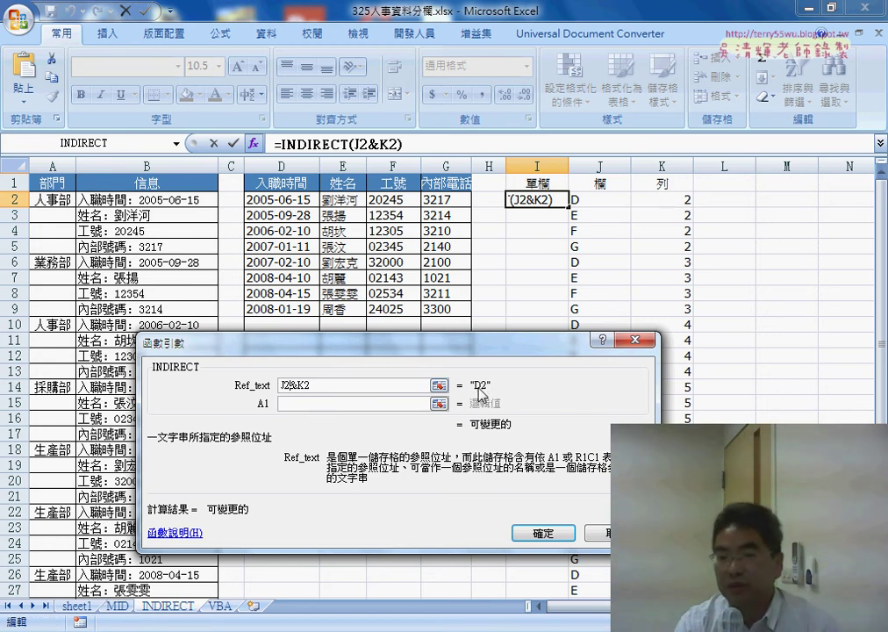
{"action": "left_click", "coordinate": [548, 533]}
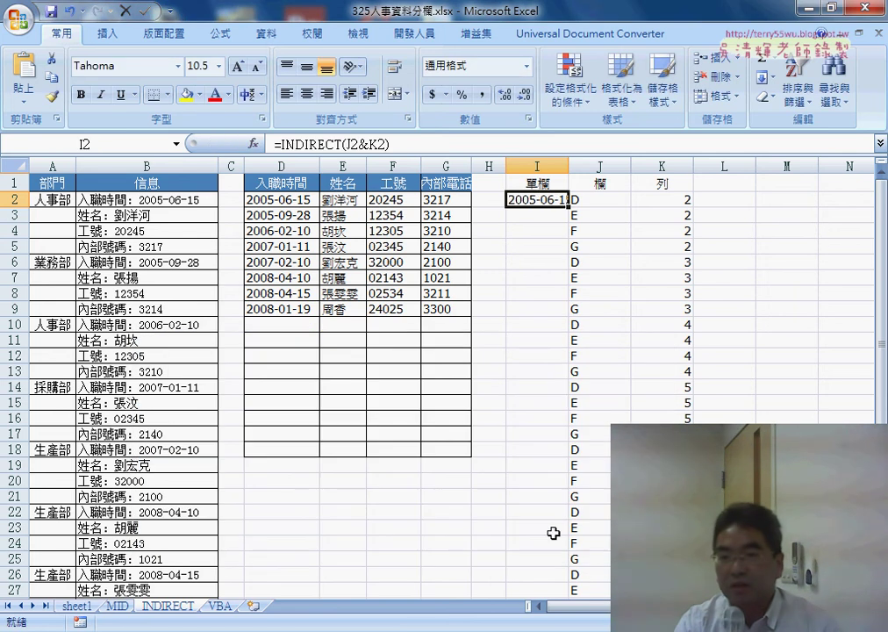
Widen column I and fill the INDIRECT formula from I2 down to I33, stacking each record's fields
{"action": "mouse_move", "coordinate": [575, 170]}
{"action": "left_mouse_down"}
{"action": "mouse_move", "coordinate": [586, 616]}
{"action": "mouse_move", "coordinate": [586, 573]}
{"action": "left_mouse_up"}
{"action": "scroll", "coordinate": [585, 570], "scroll_direction": "up", "scroll_amount": 3}
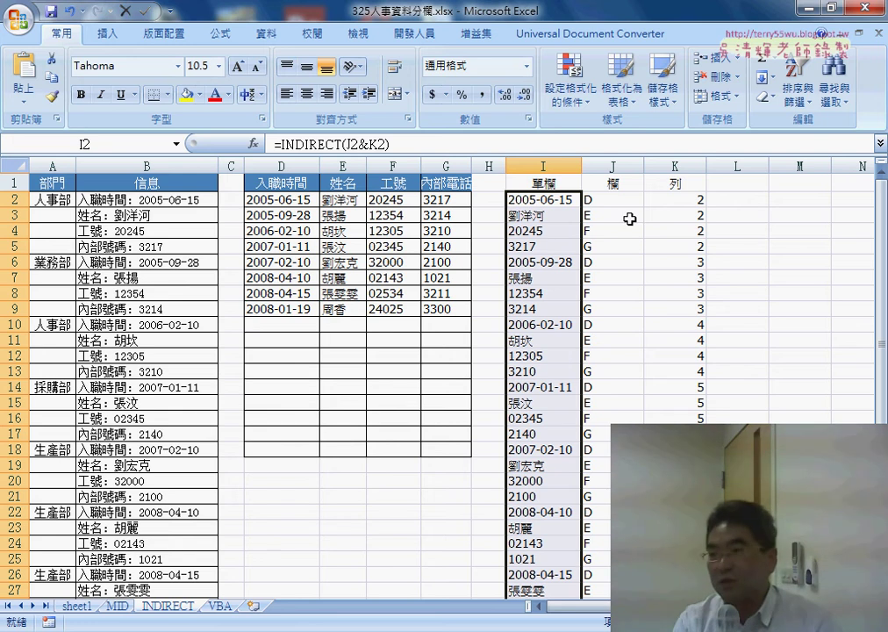
{"action": "left_click", "coordinate": [617, 201]}
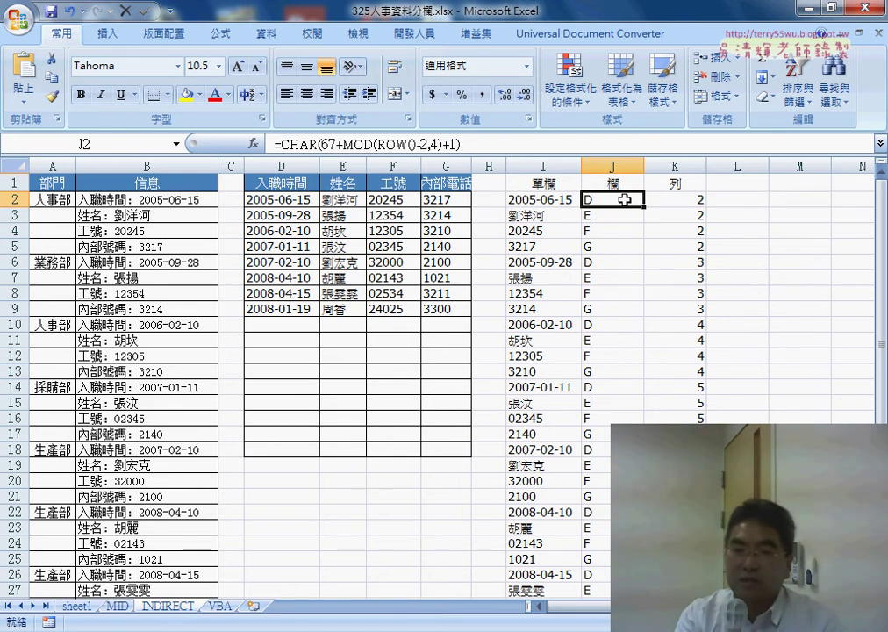
{"action": "left_click_drag", "start_coordinate": [284, 143], "coordinate": [318, 144]}
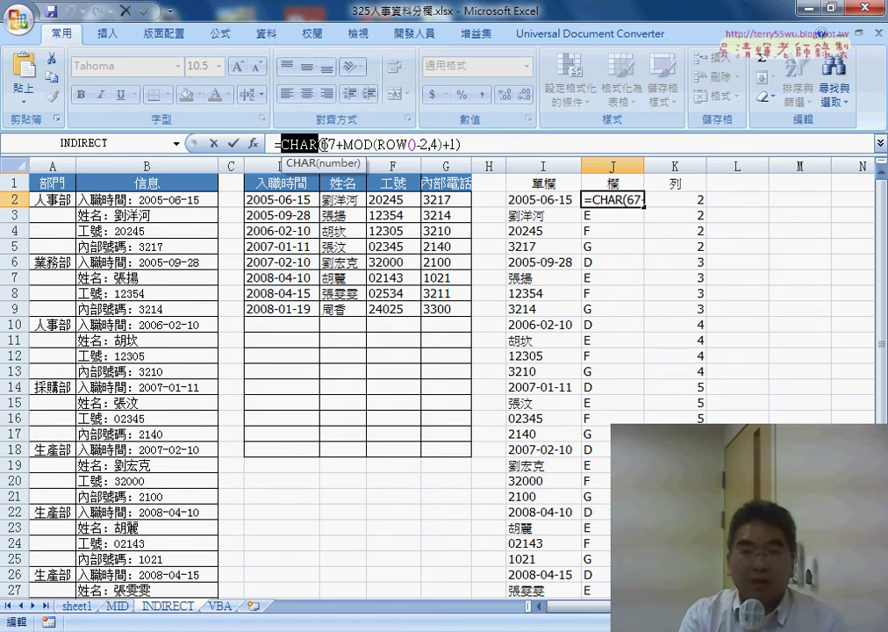
{"action": "double_click", "coordinate": [328, 143]}
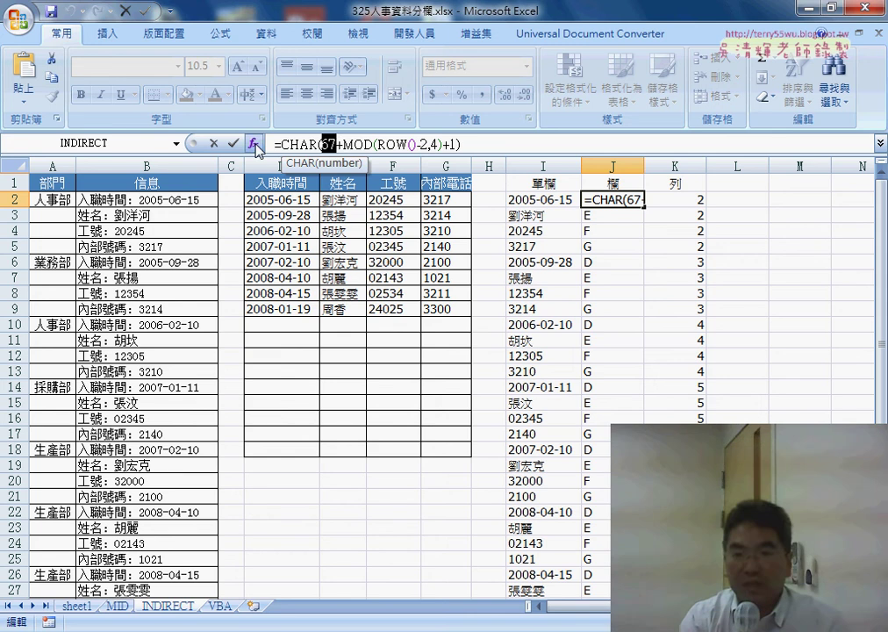
{"action": "left_click", "coordinate": [233, 142]}
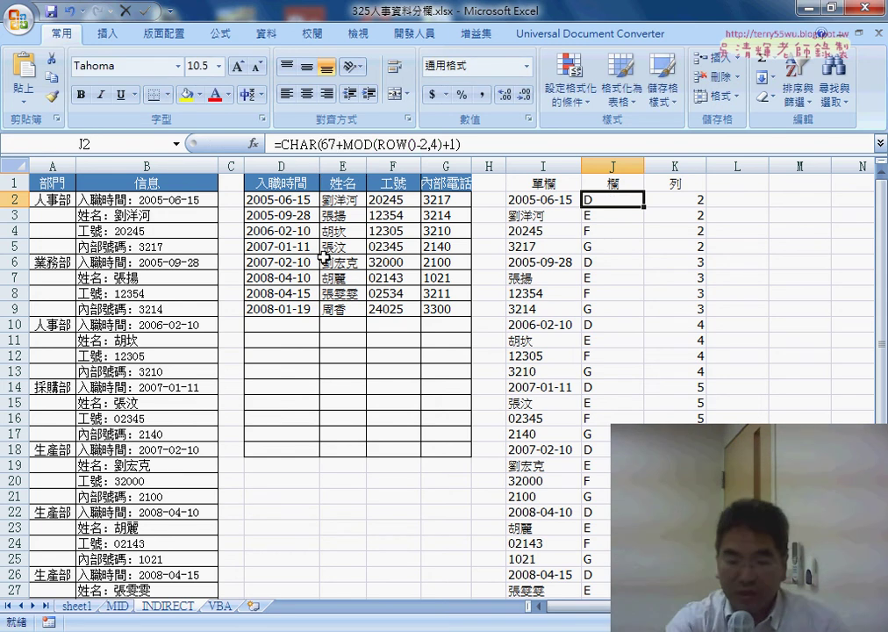